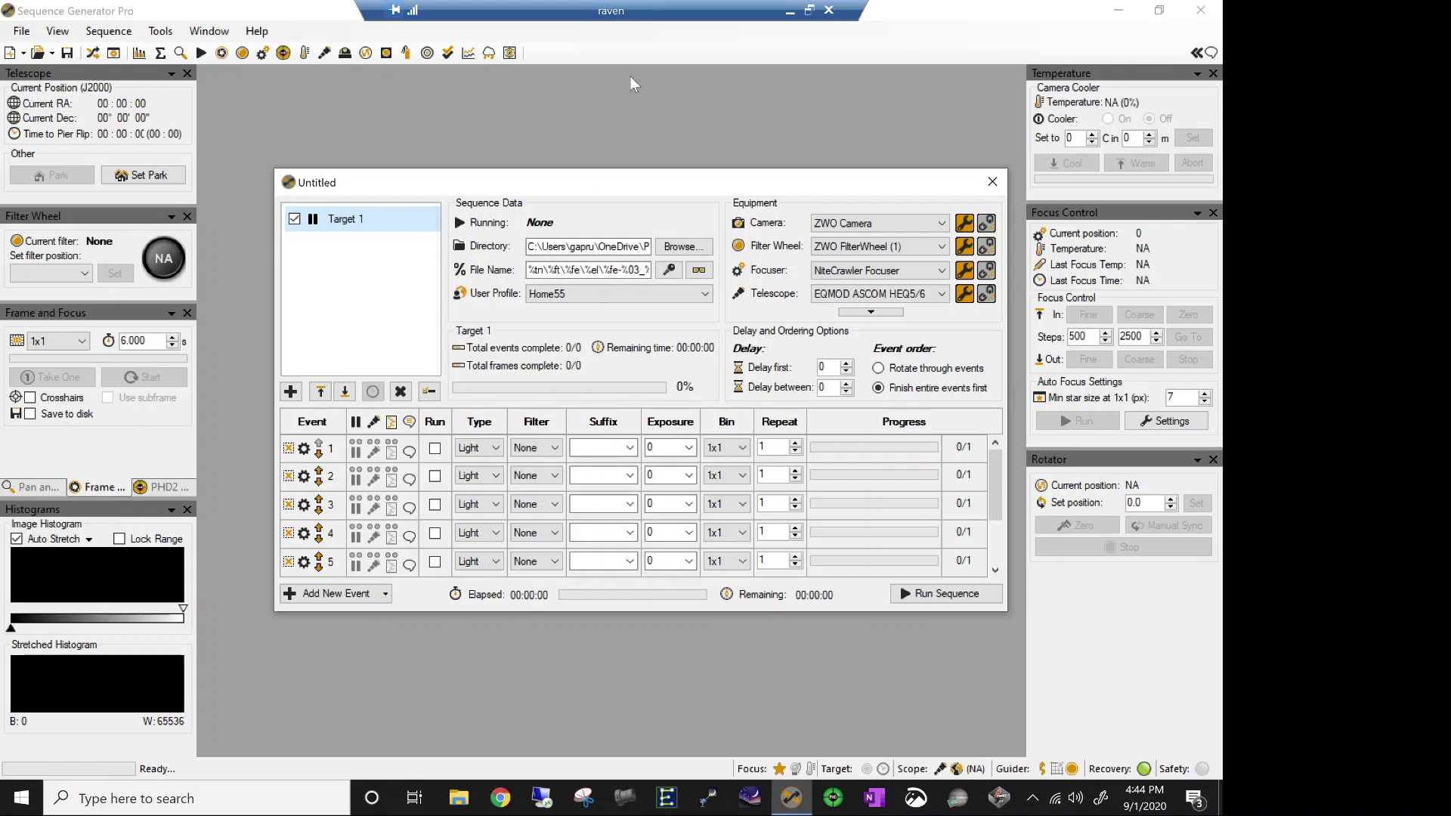
Open the Tools menu in the menu bar.
click(160, 33)
Launch the Framing & Mosaic Wizard from Tools and select its Object field.
click(160, 33)
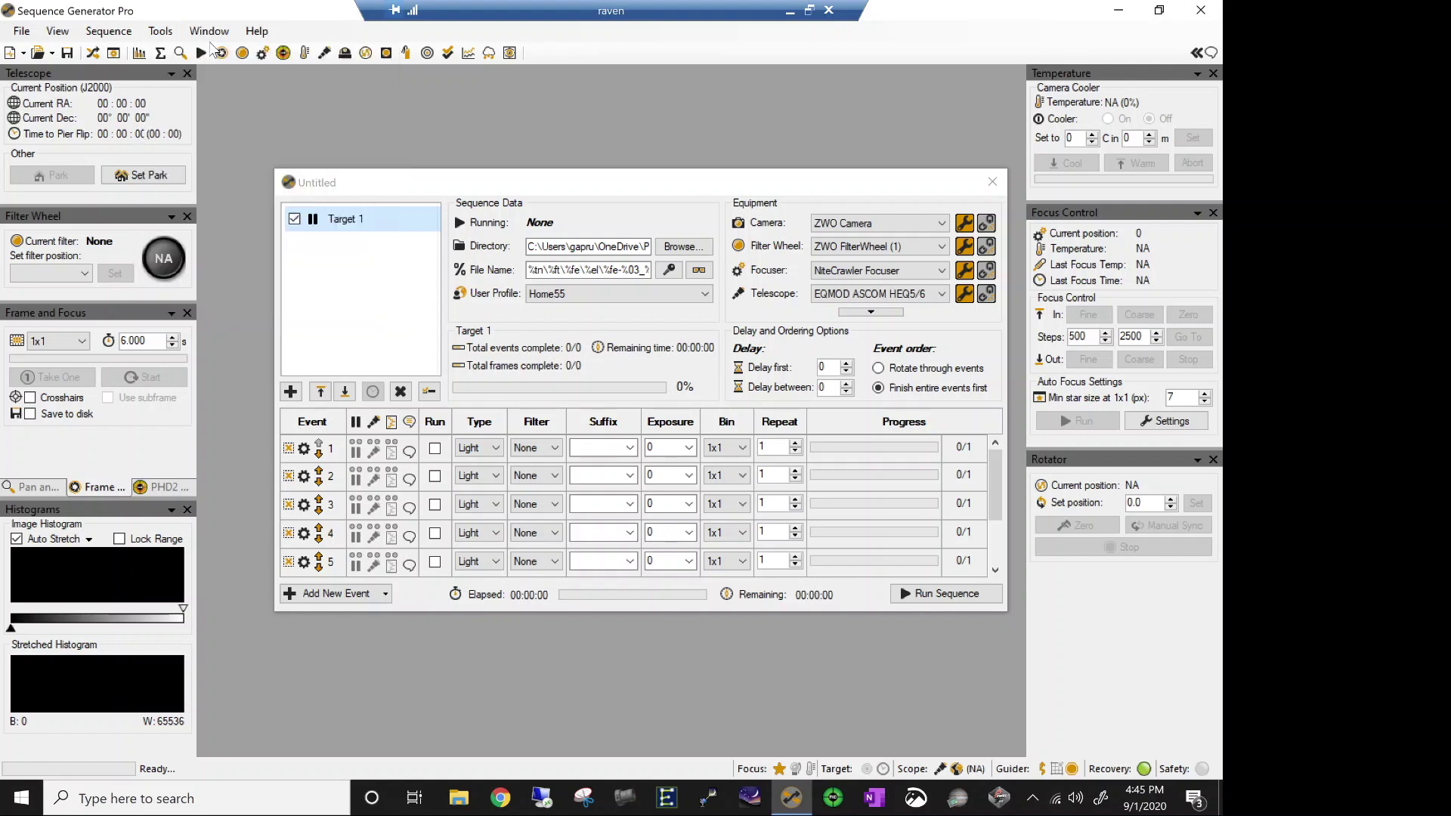
click(155, 34)
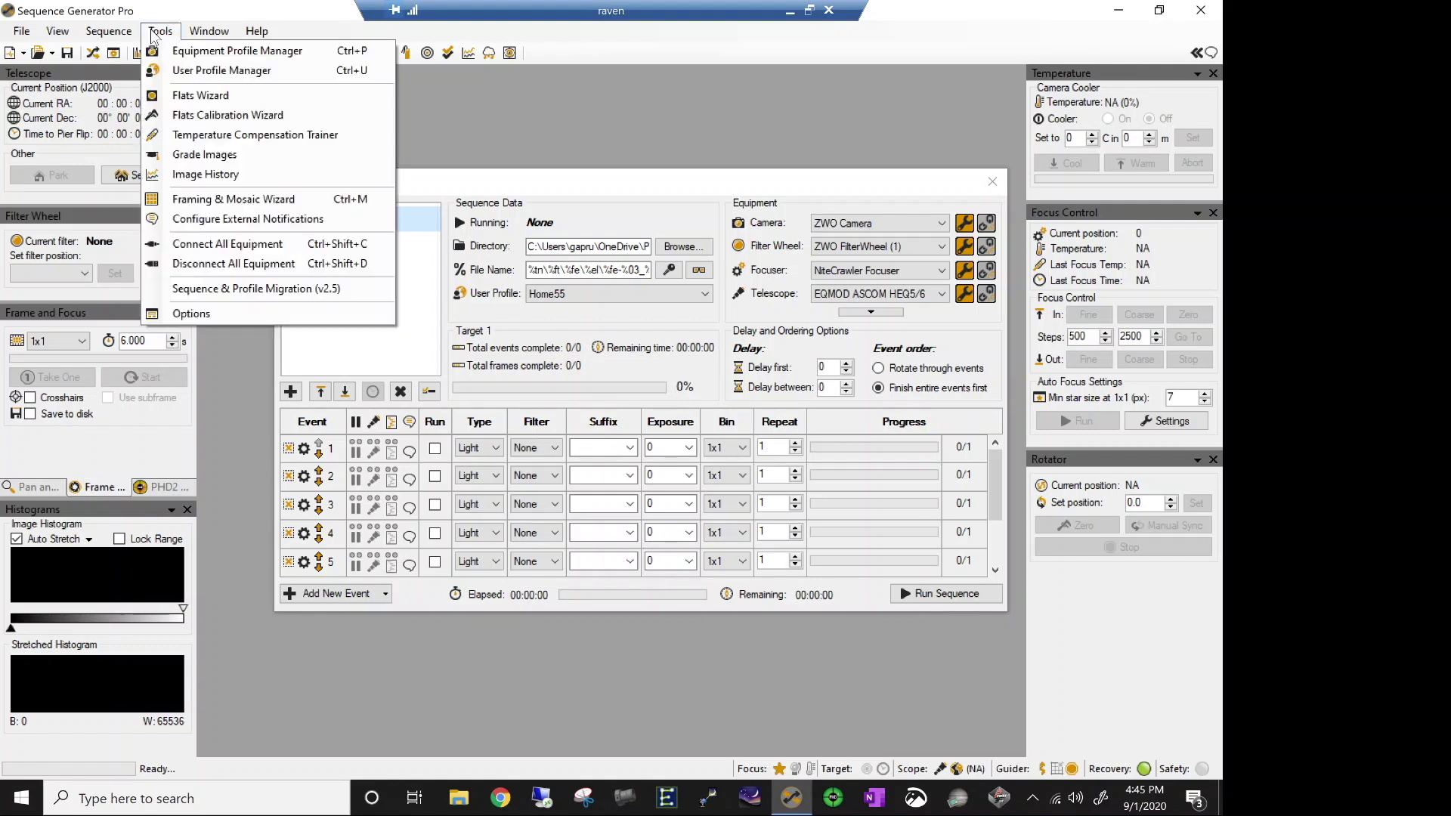
click(231, 202)
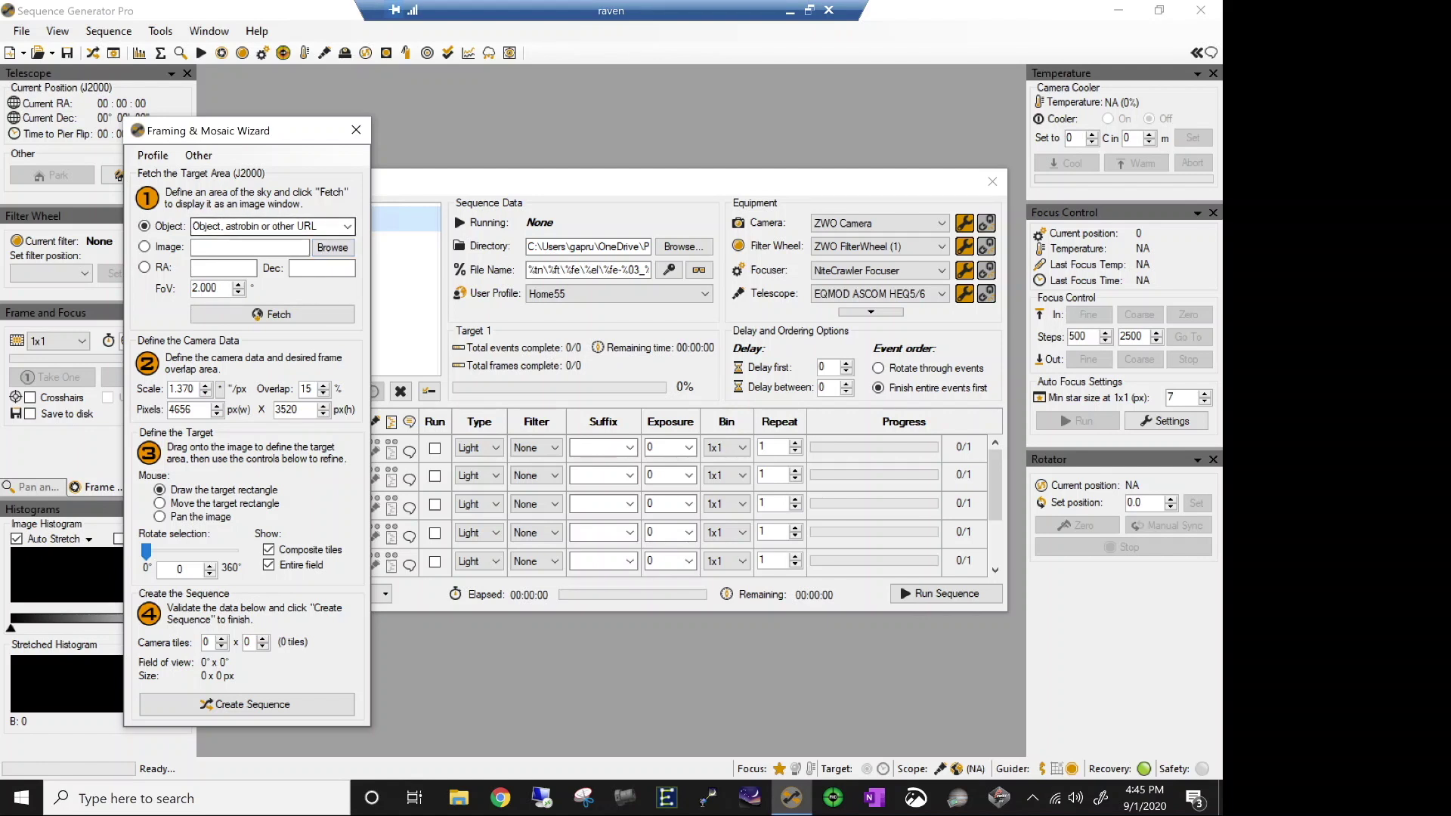
click(195, 226)
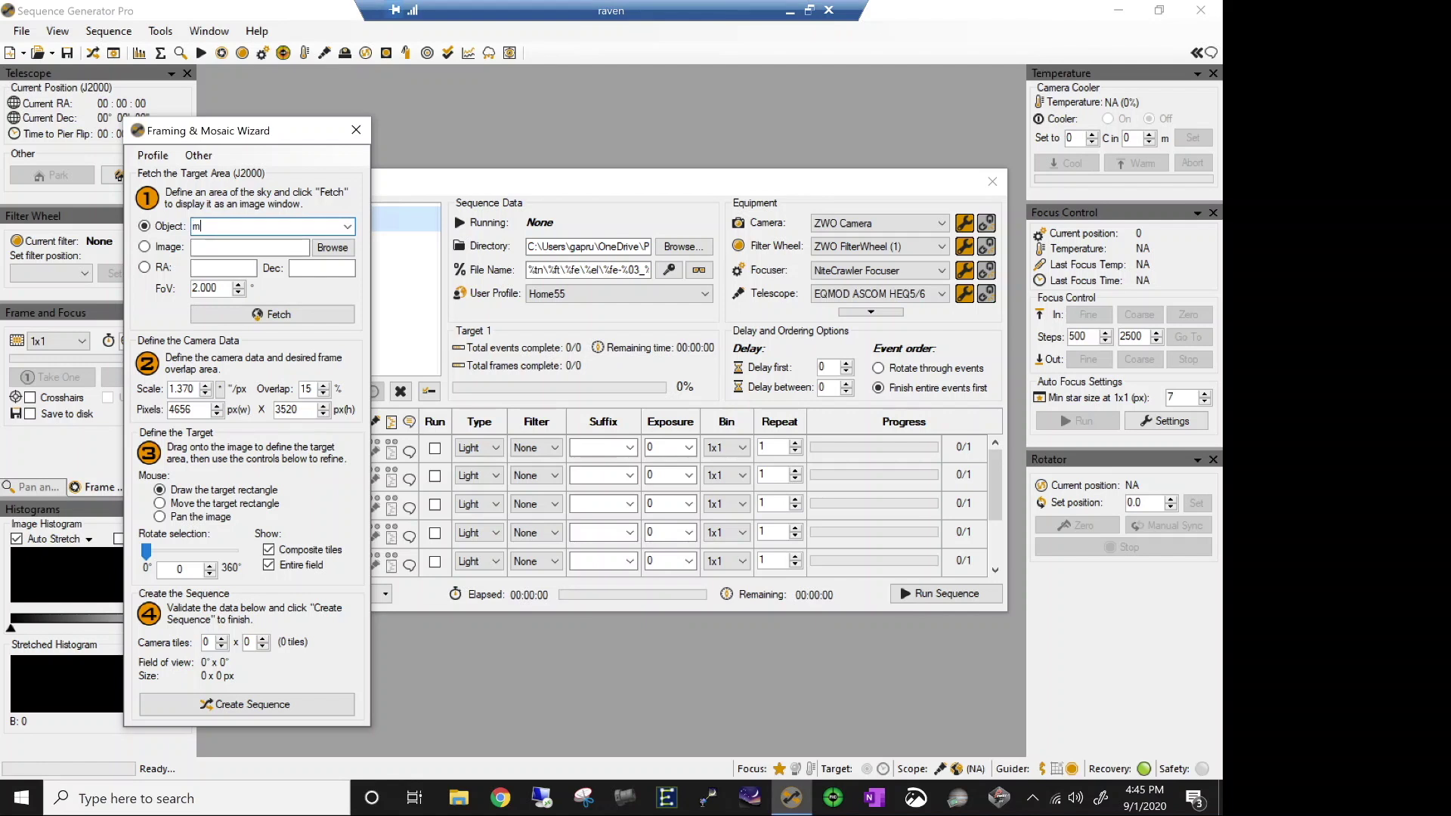
Fetch a 3.000° field-of-view image of m31 and move the wizard aside.
click(238, 286)
click(257, 315)
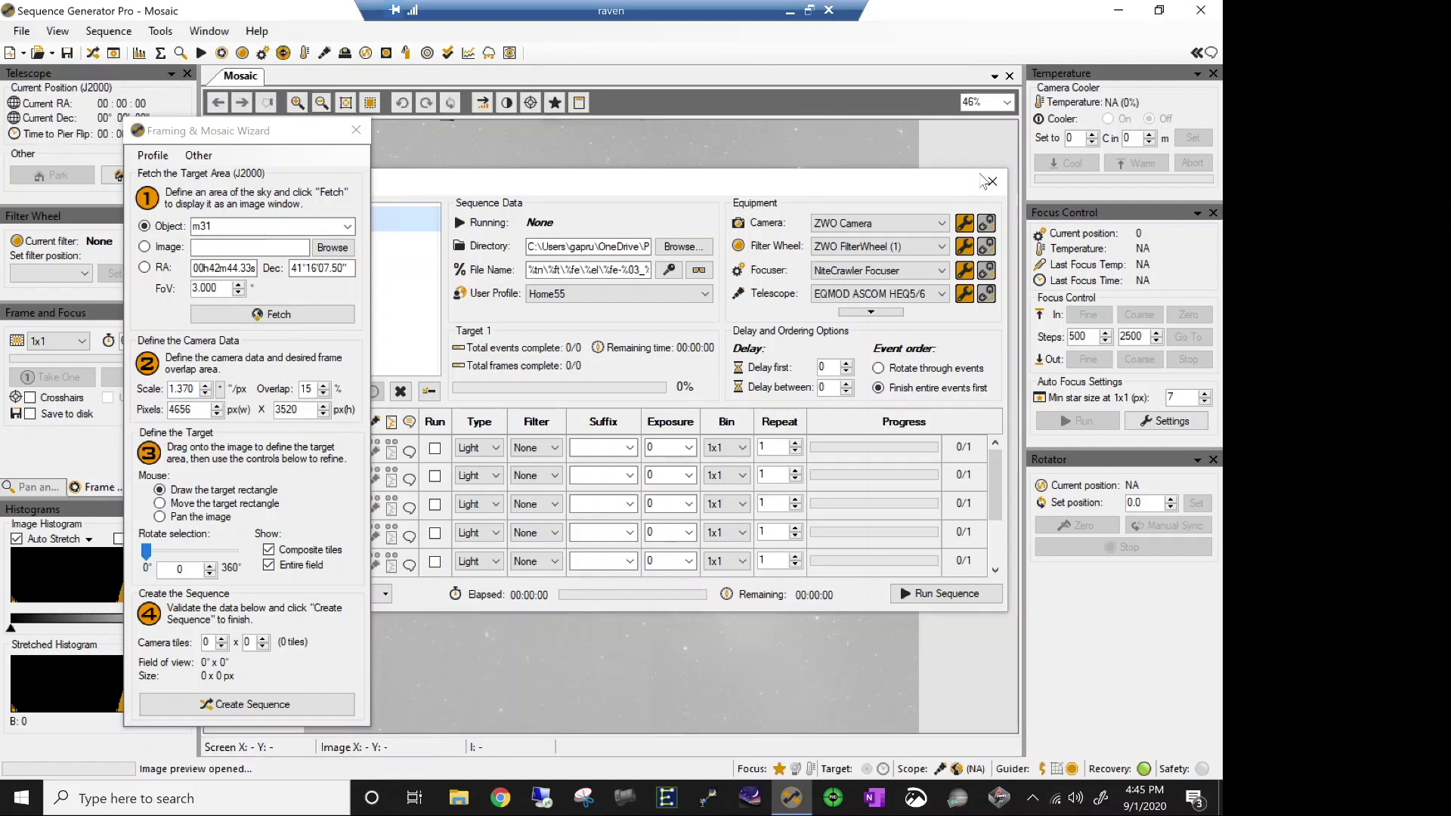
click(990, 182)
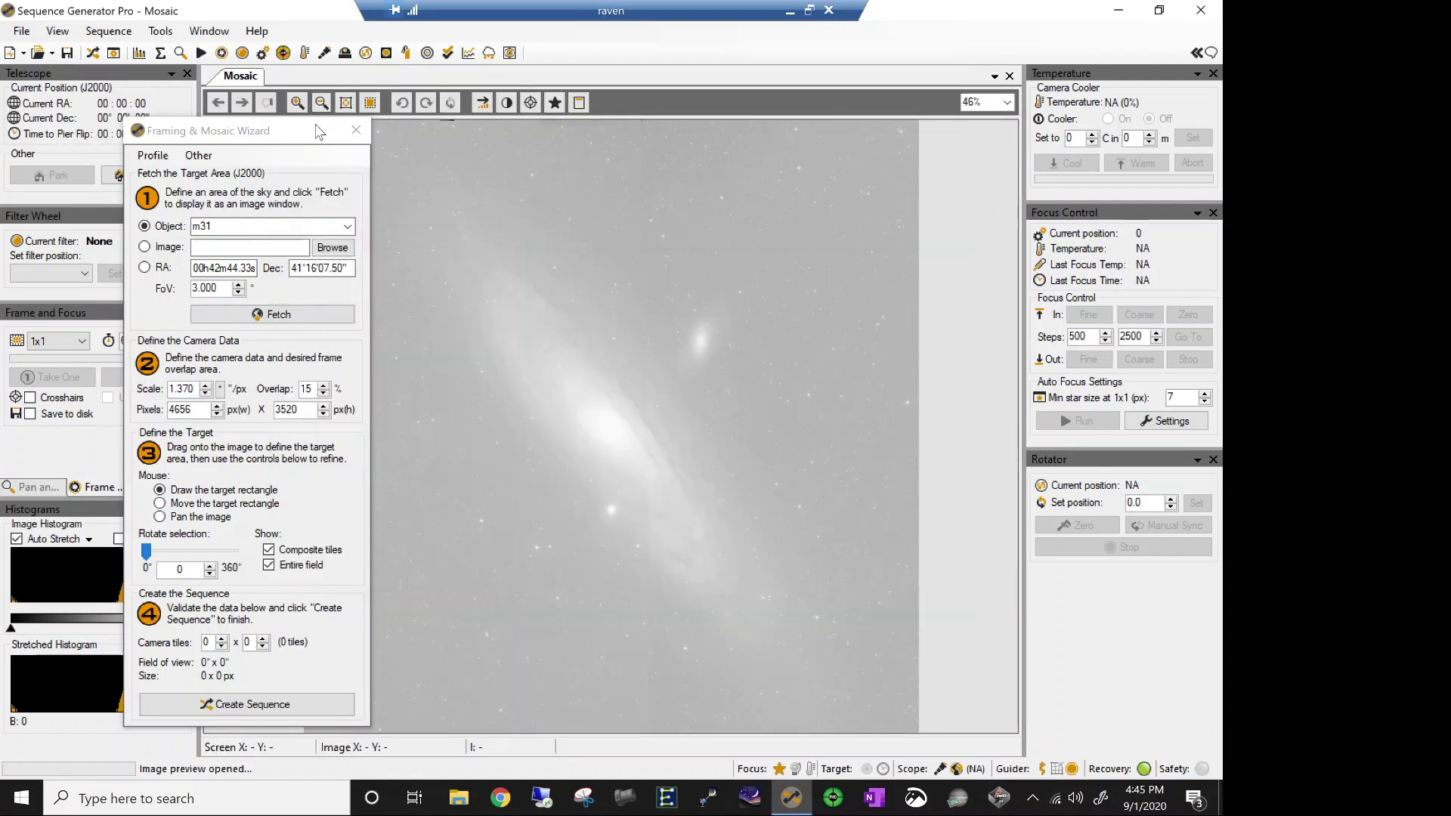
drag(302, 131, 193, 70)
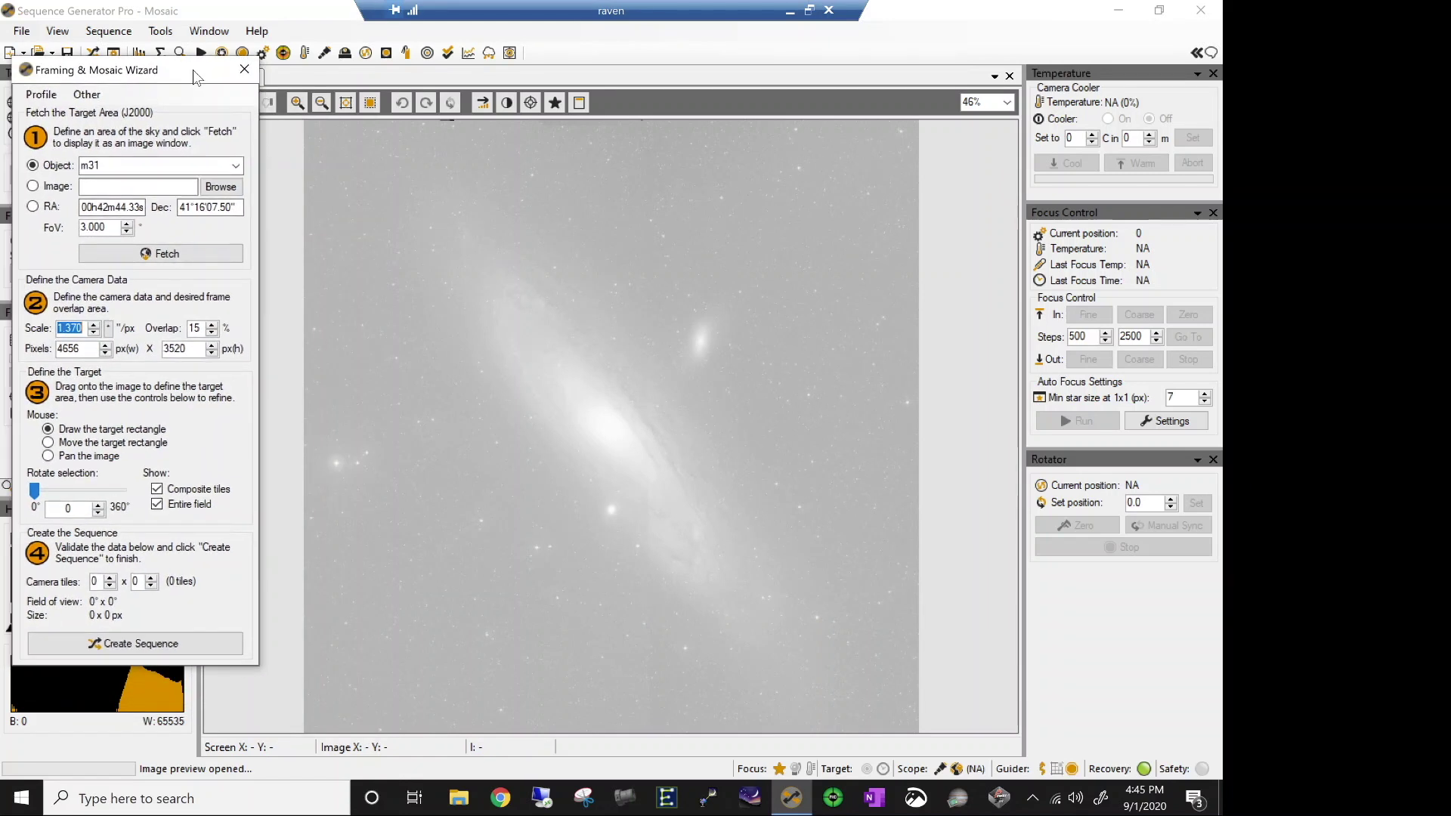
Apply the ES102_ASI1600MM_0.8Reduce profile and raise tile overlap from 15 to 20%.
click(44, 97)
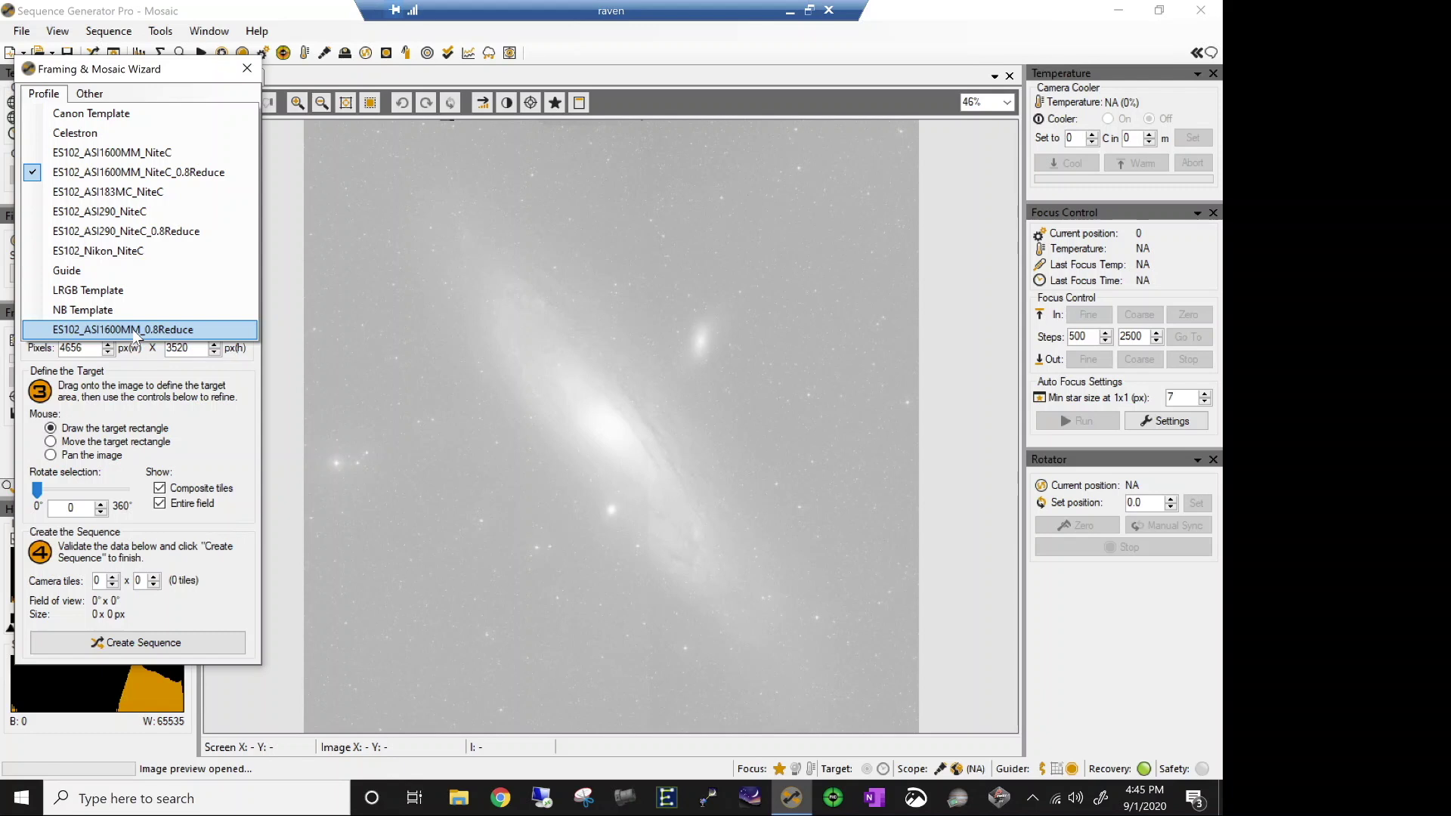
click(96, 335)
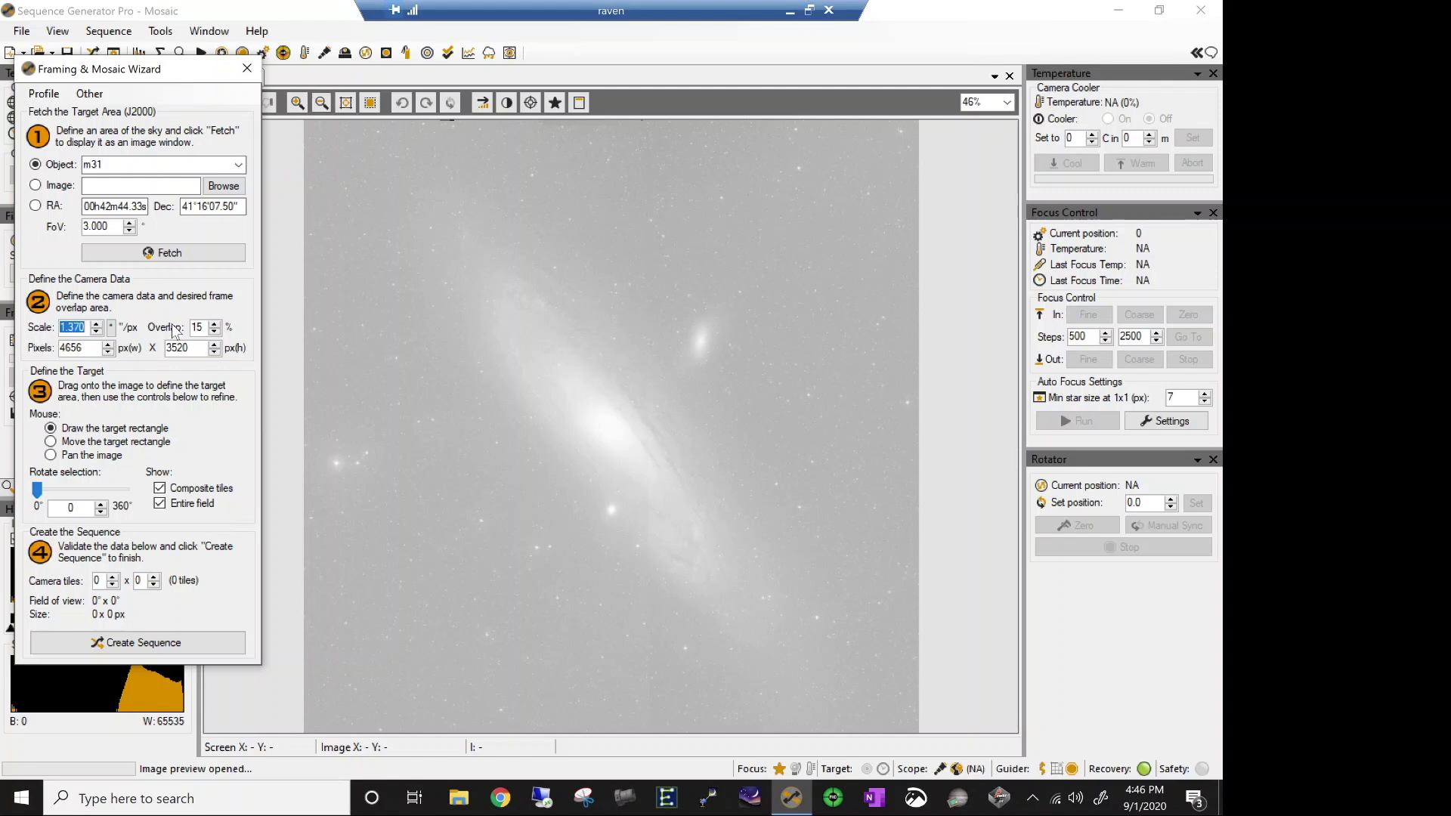
click(215, 324)
click(215, 324)
click(215, 324)
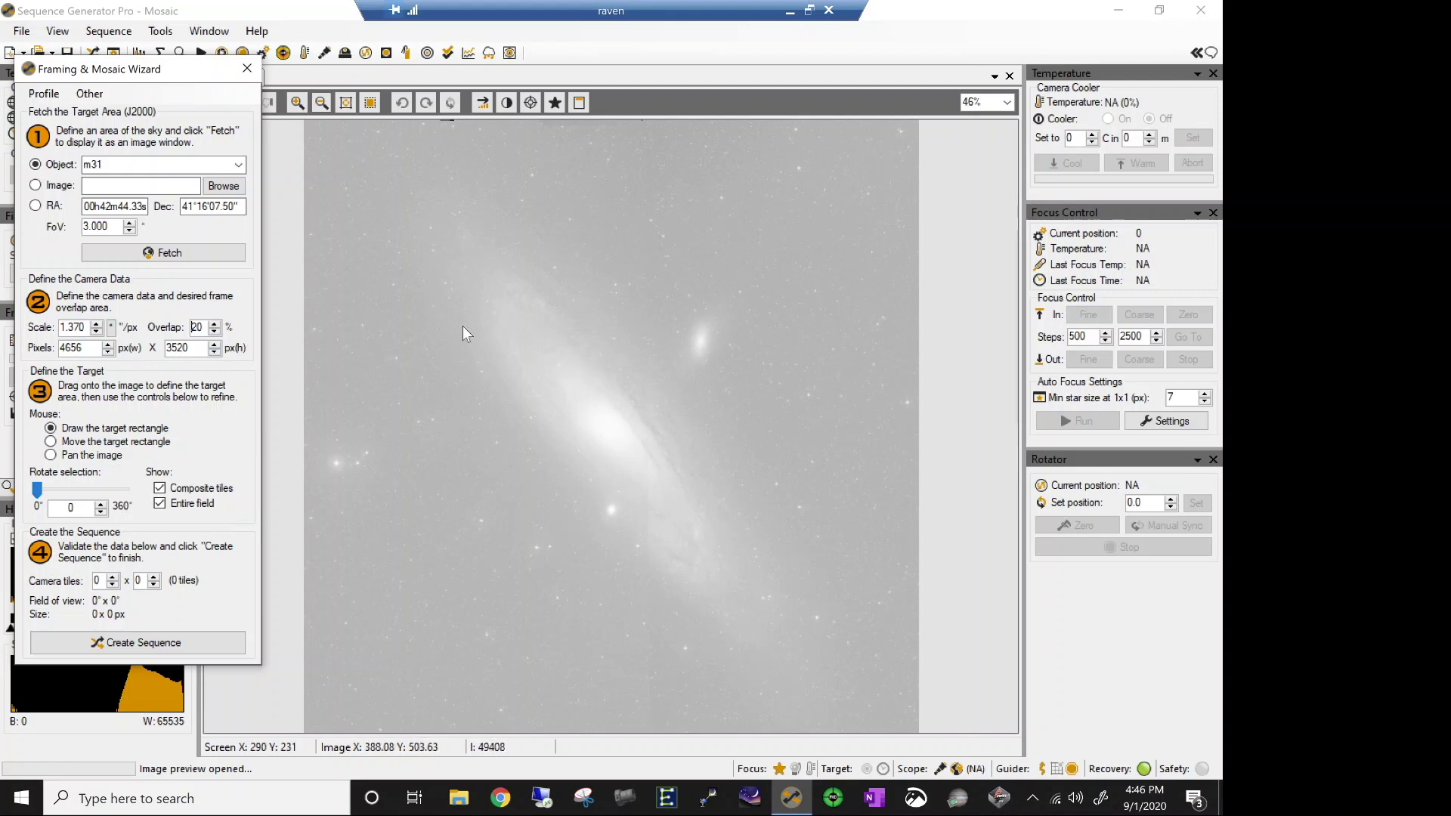
Draw a single-tile target rectangle and shift it onto M31.
click(449, 278)
drag(479, 305, 603, 519)
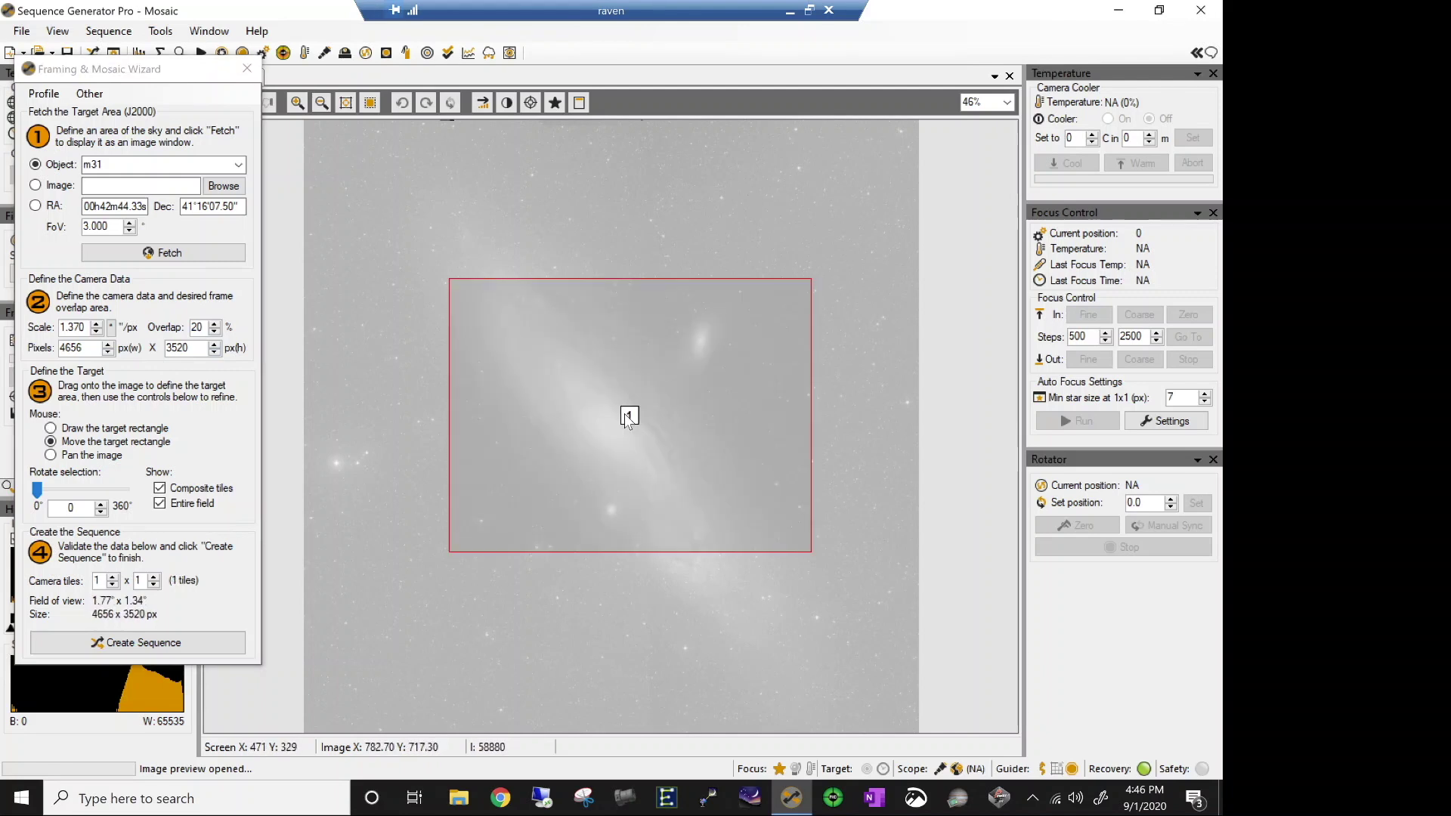
drag(628, 417, 601, 439)
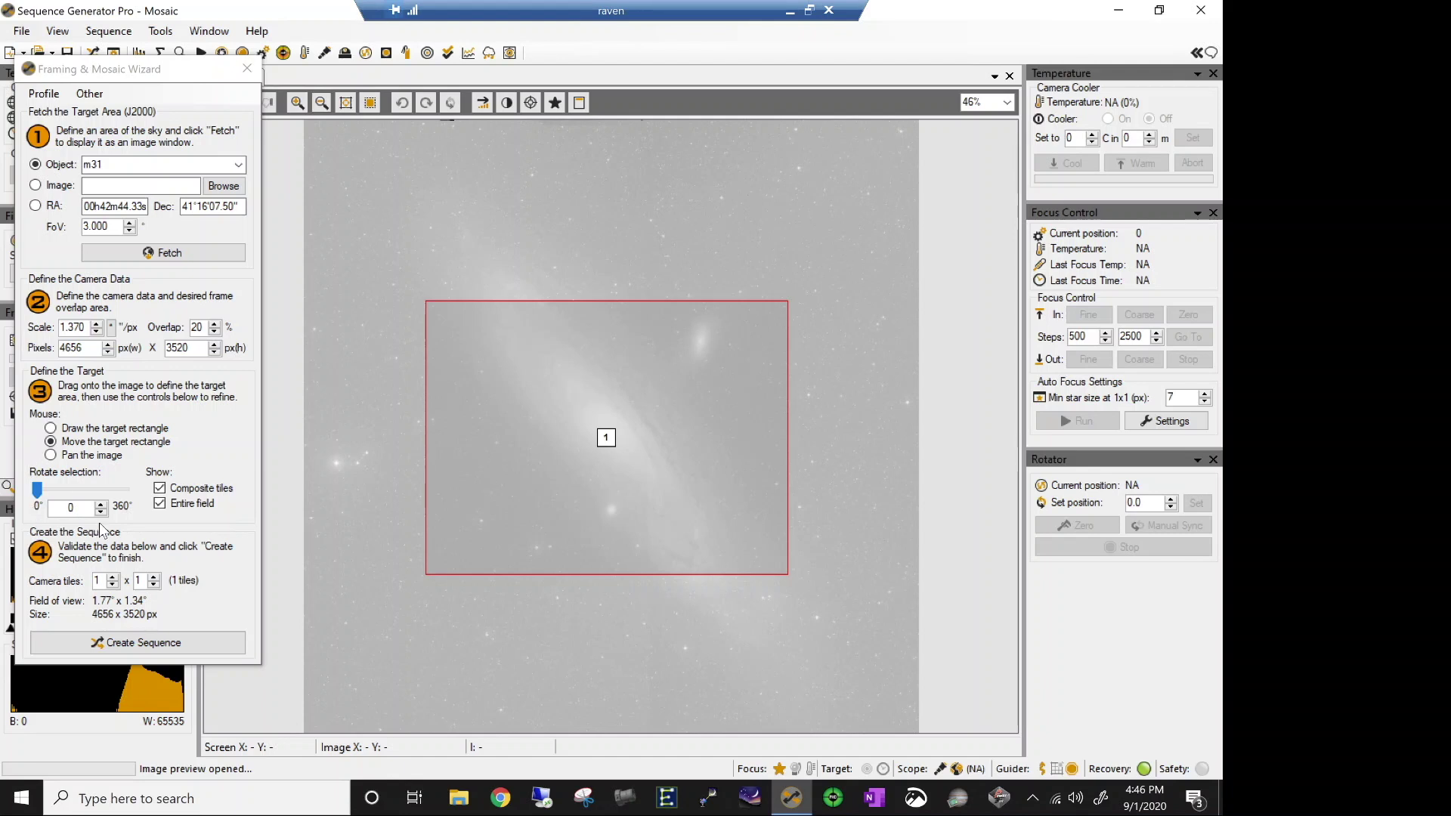
Rotate the framing to a camera angle of 92°.
click(33, 489)
drag(34, 491, 62, 490)
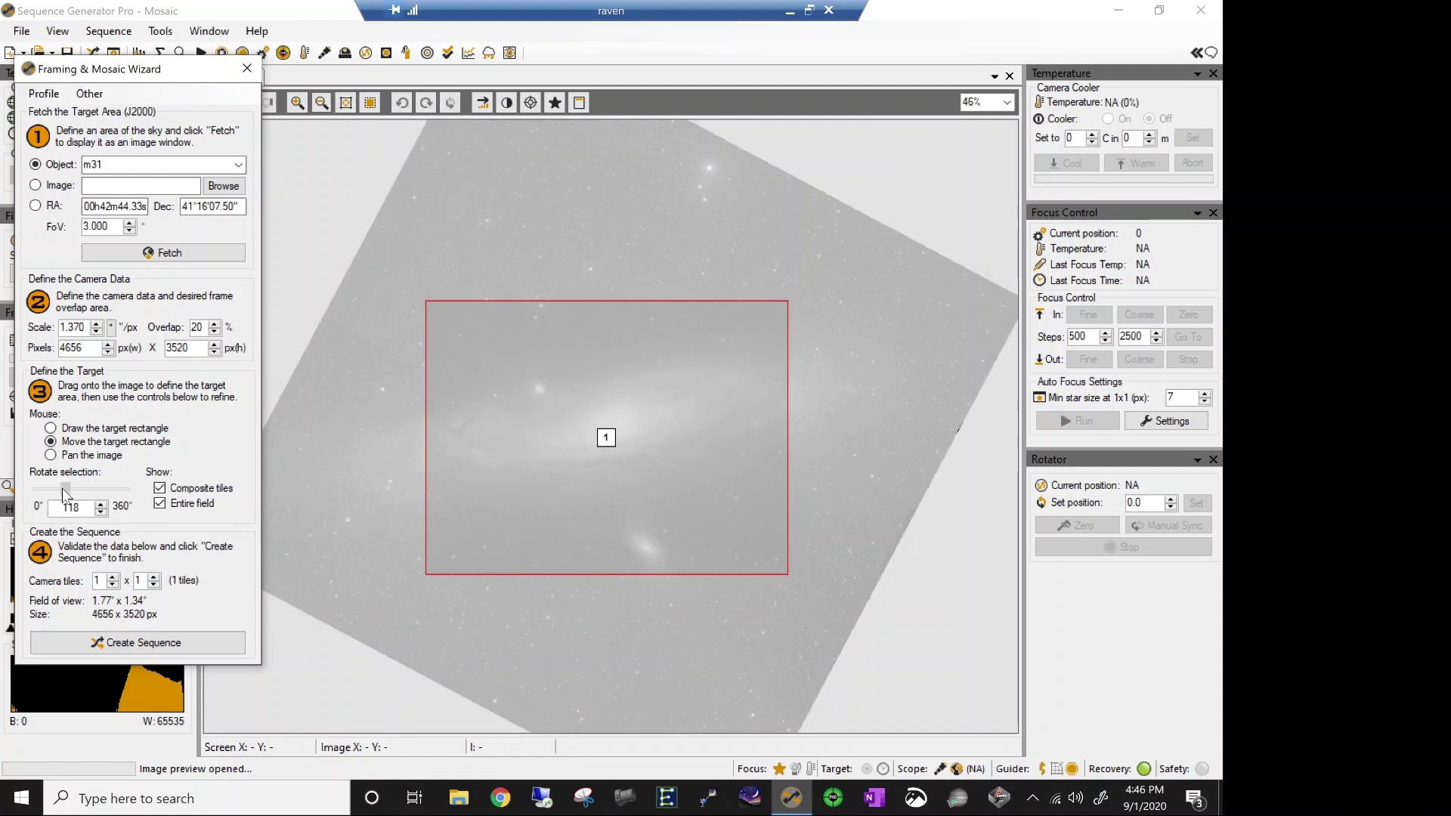
drag(62, 488, 59, 488)
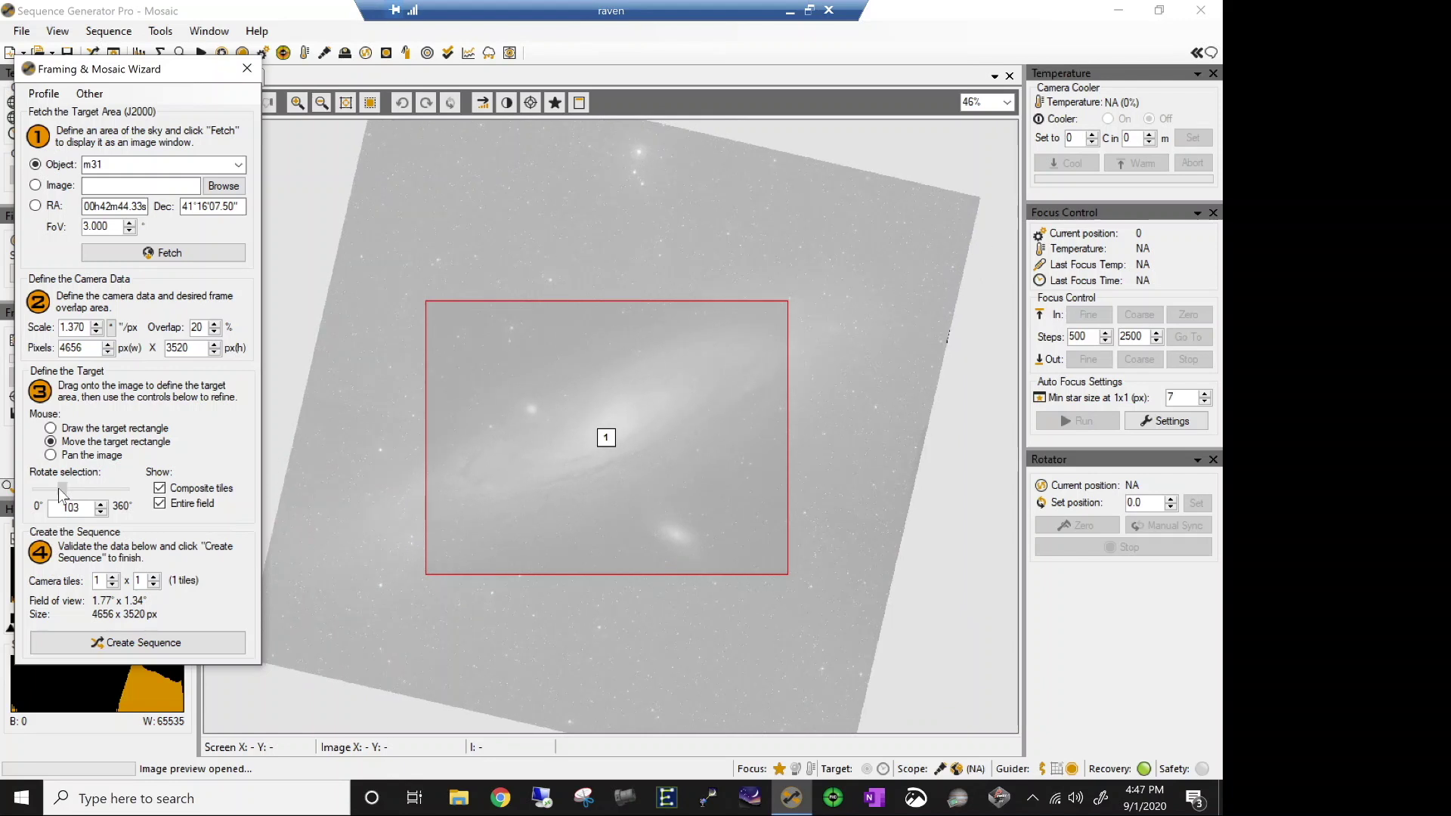
drag(57, 489, 56, 489)
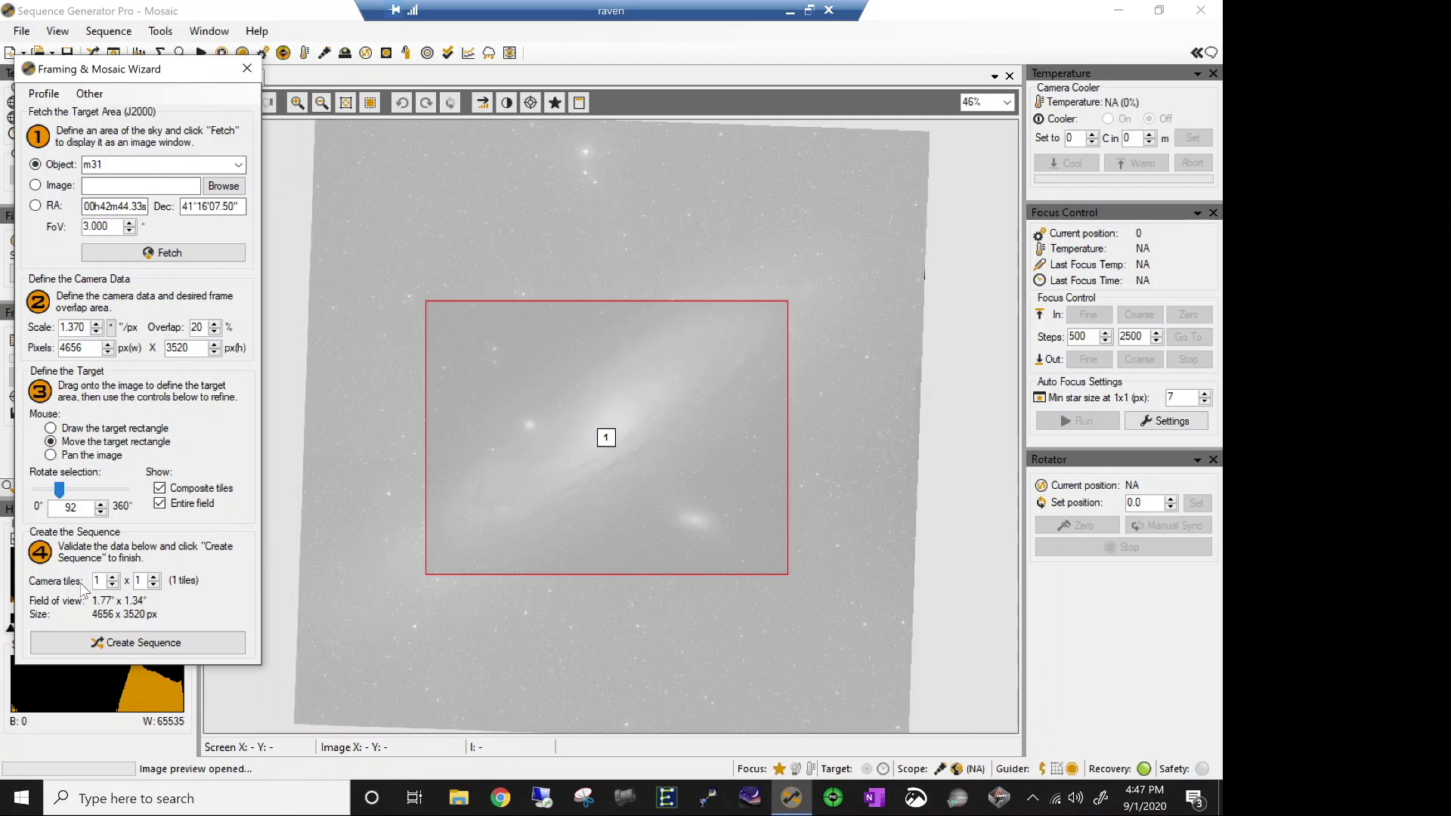
Try 2×1 and then 1×2 tile layouts, positioning the mosaic over the galaxy core.
click(113, 577)
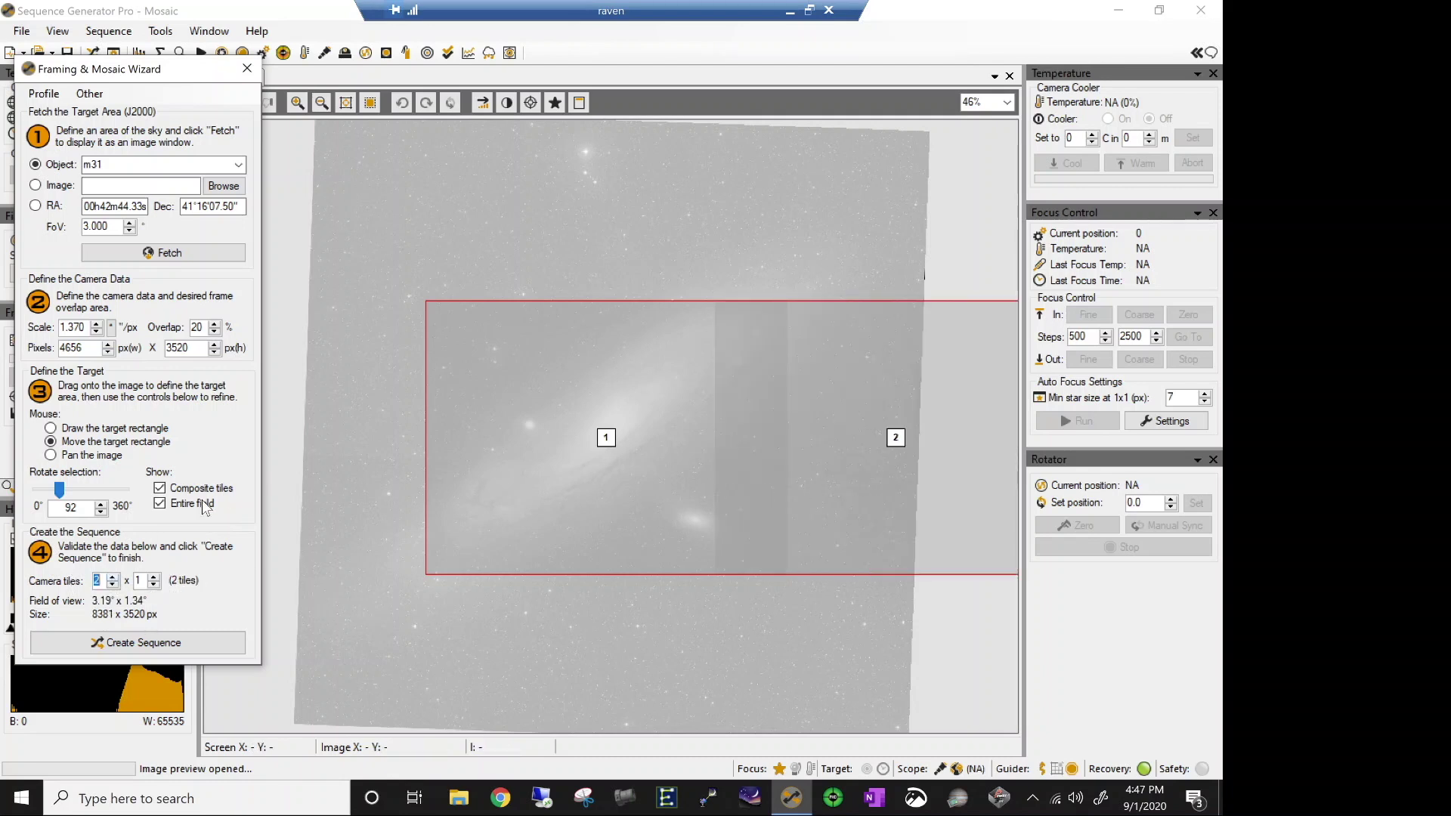
drag(898, 459, 757, 447)
drag(693, 490, 735, 492)
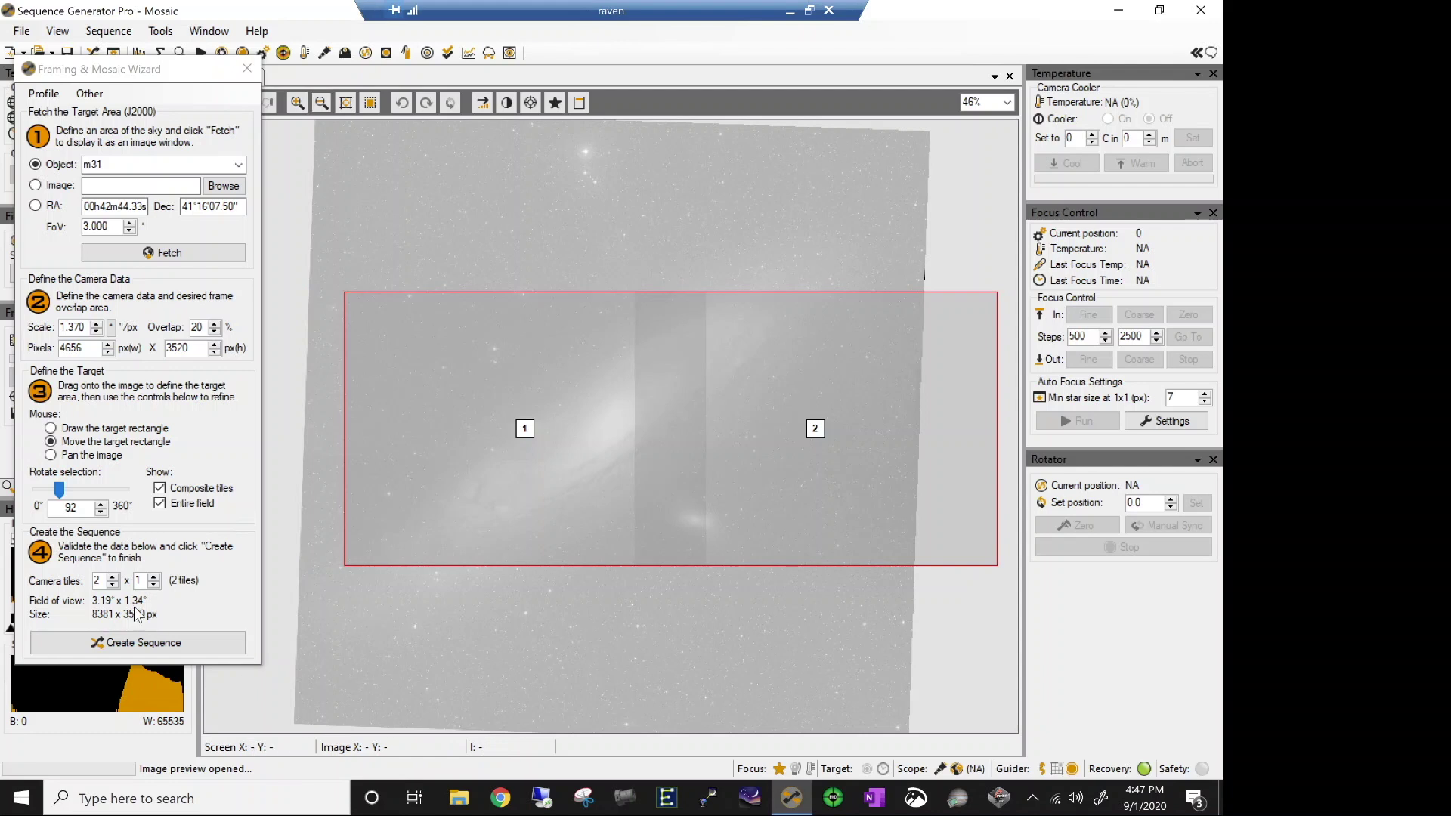
click(112, 584)
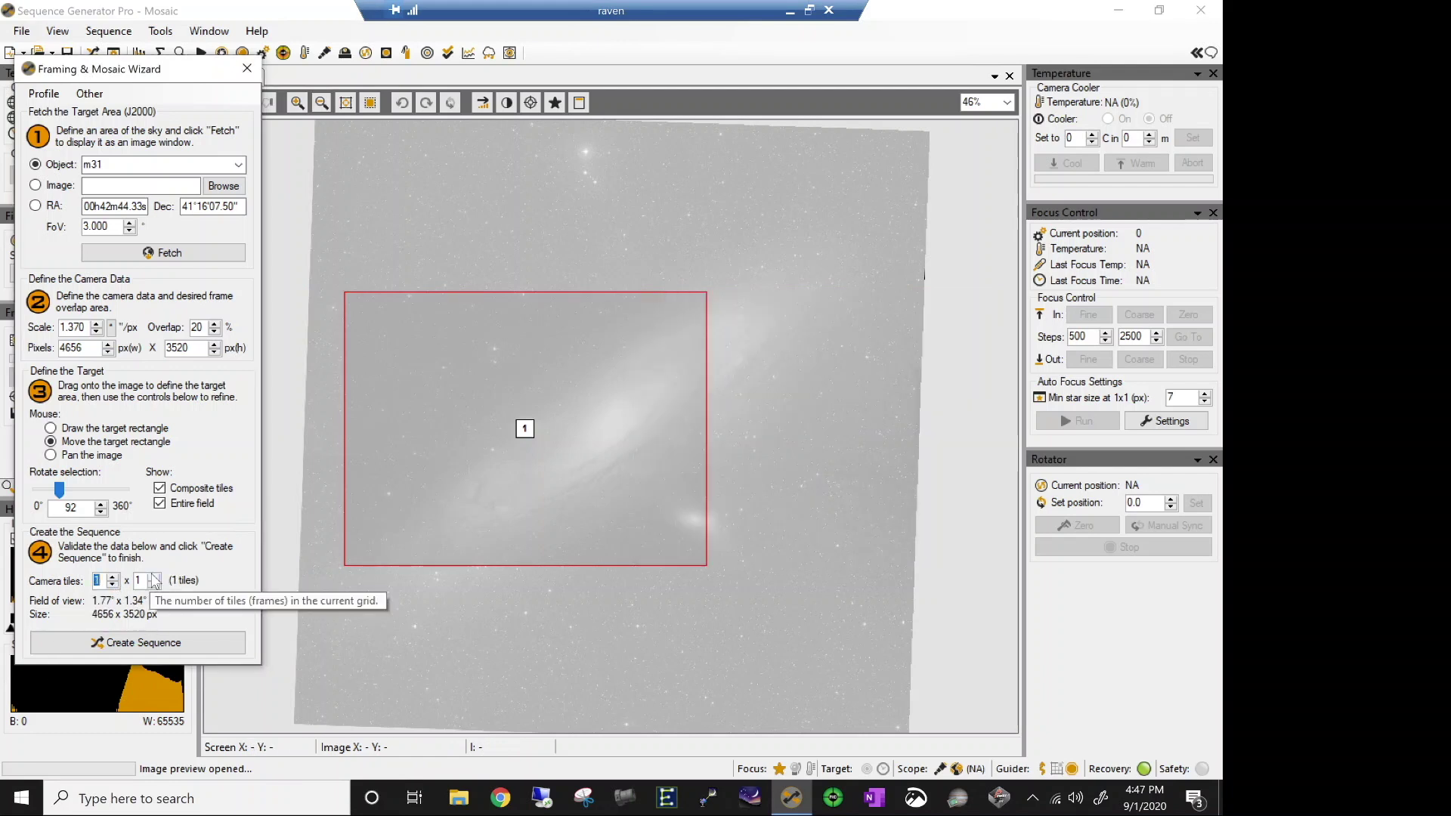
click(154, 577)
drag(552, 554, 613, 444)
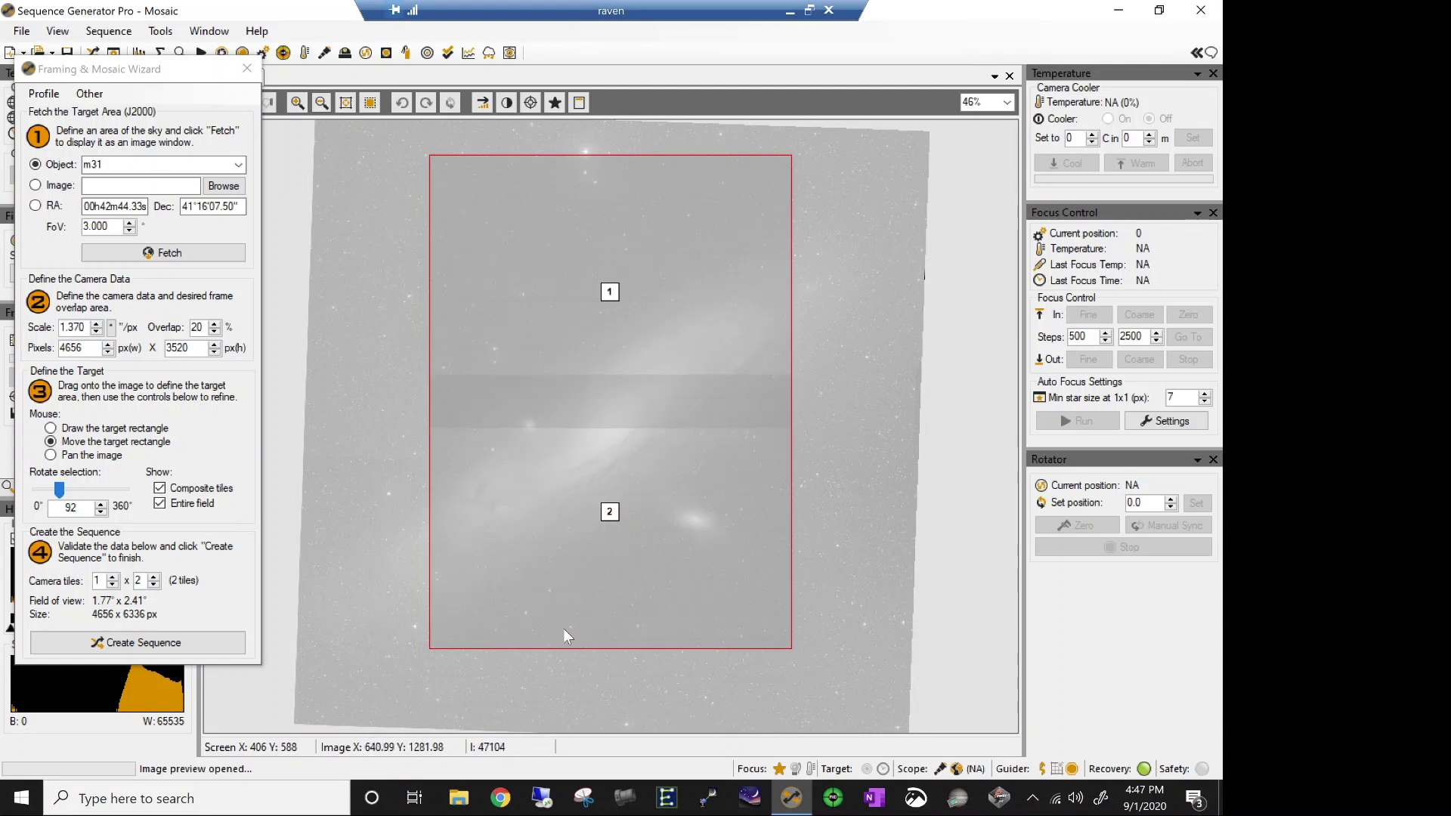
Switch back to 2×1 tiles, settle the angle at 136°, and centre the mosaic on M31.
click(60, 490)
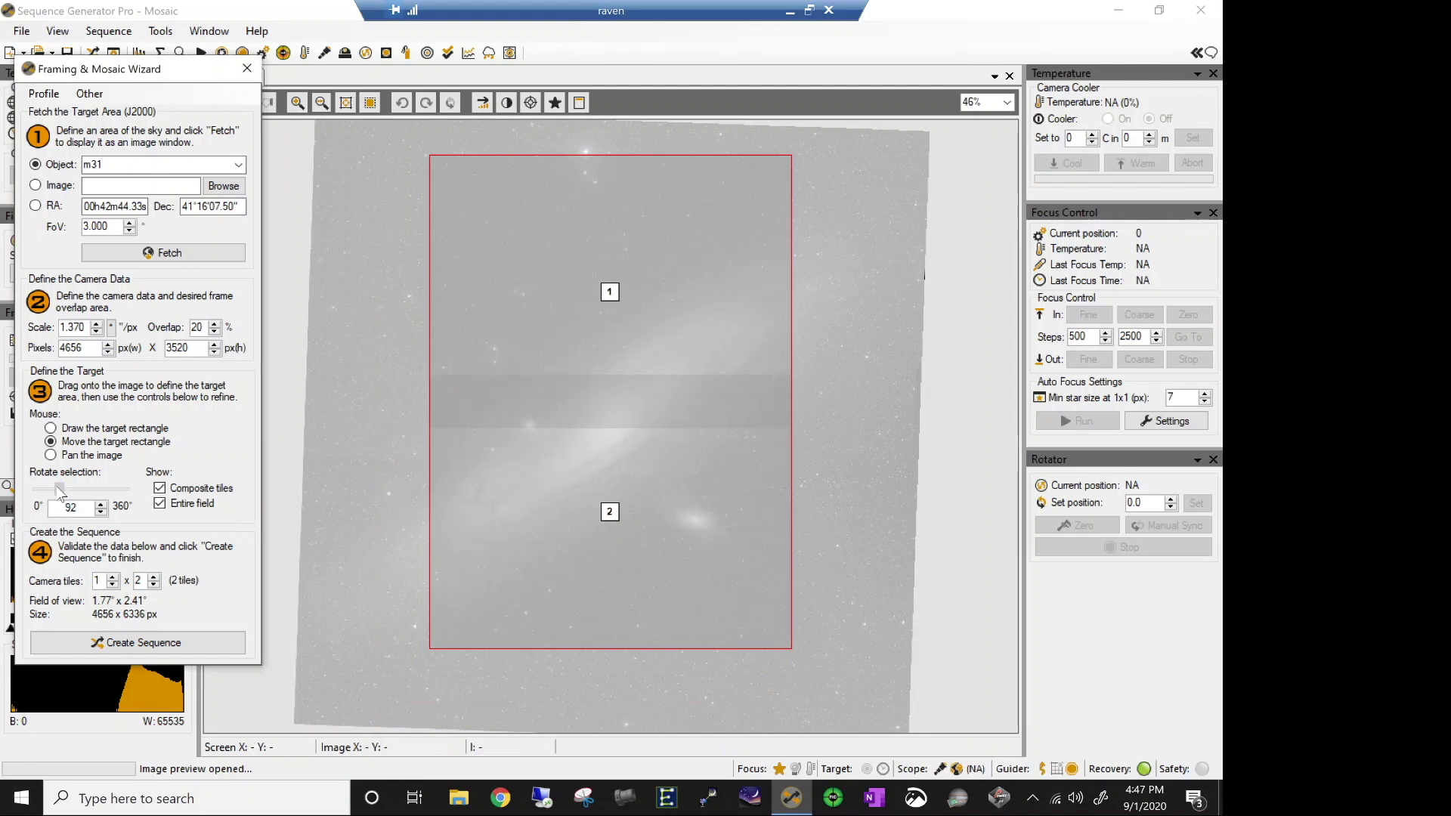
drag(60, 490, 75, 491)
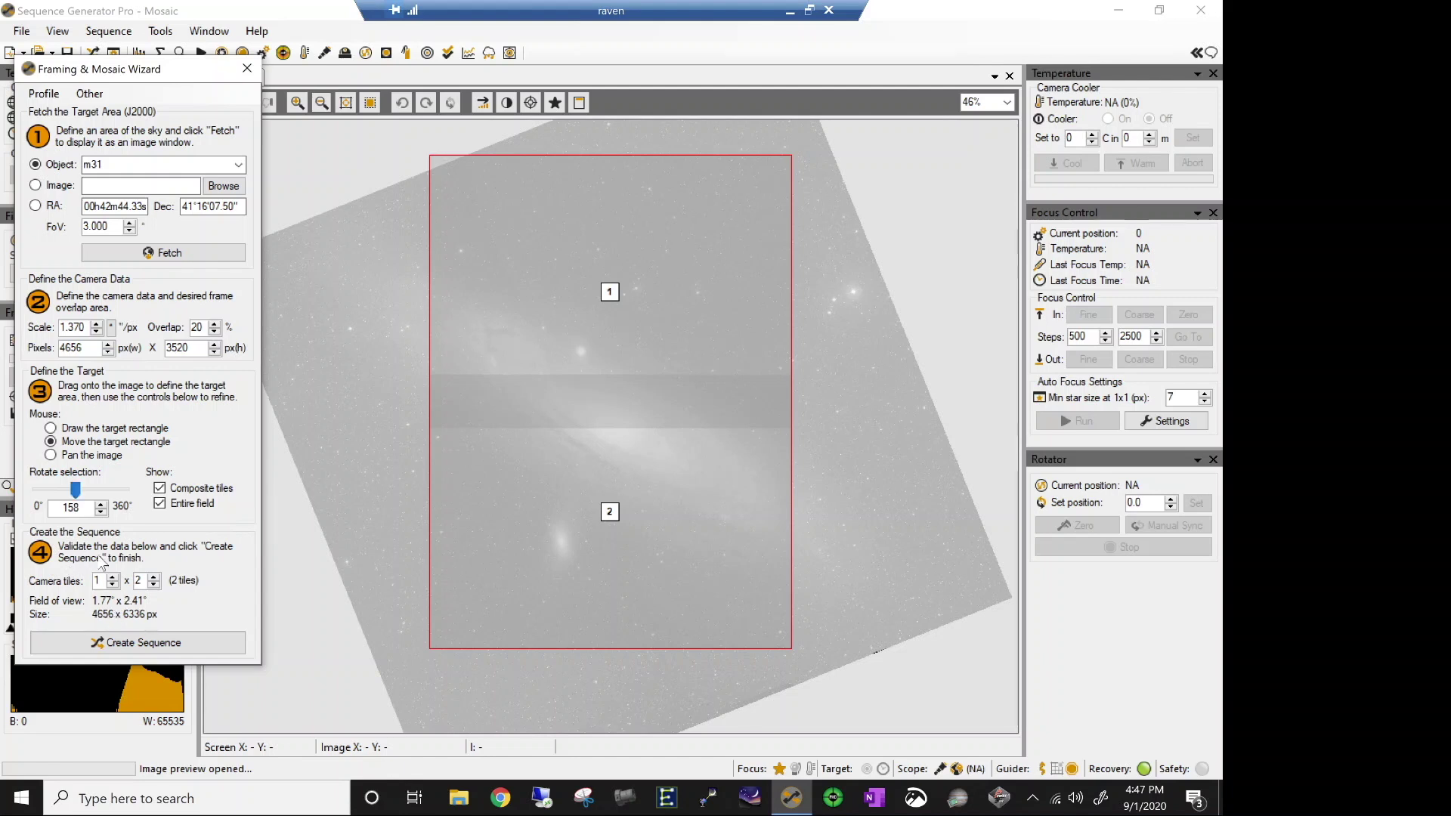
click(112, 577)
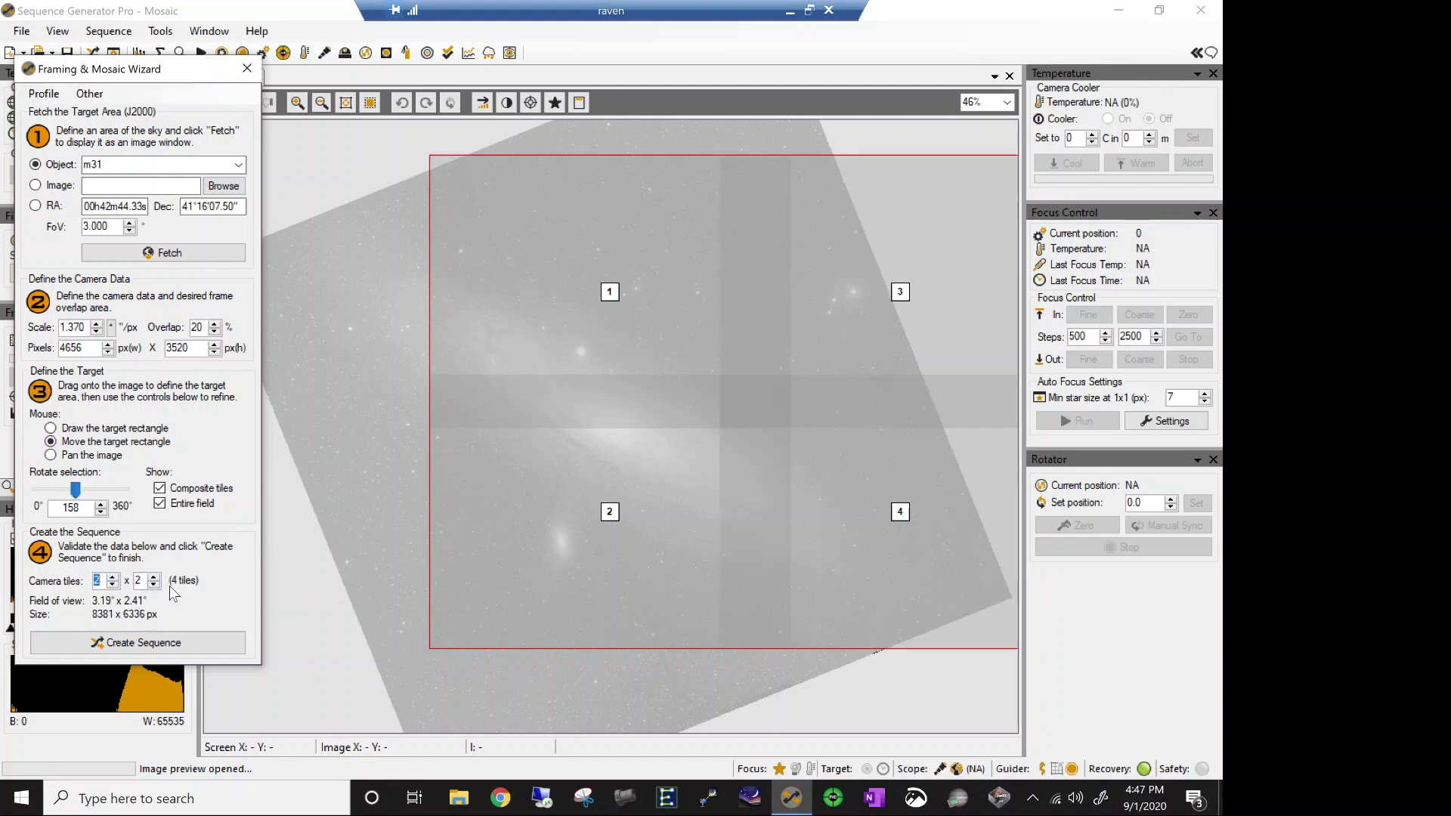
click(153, 584)
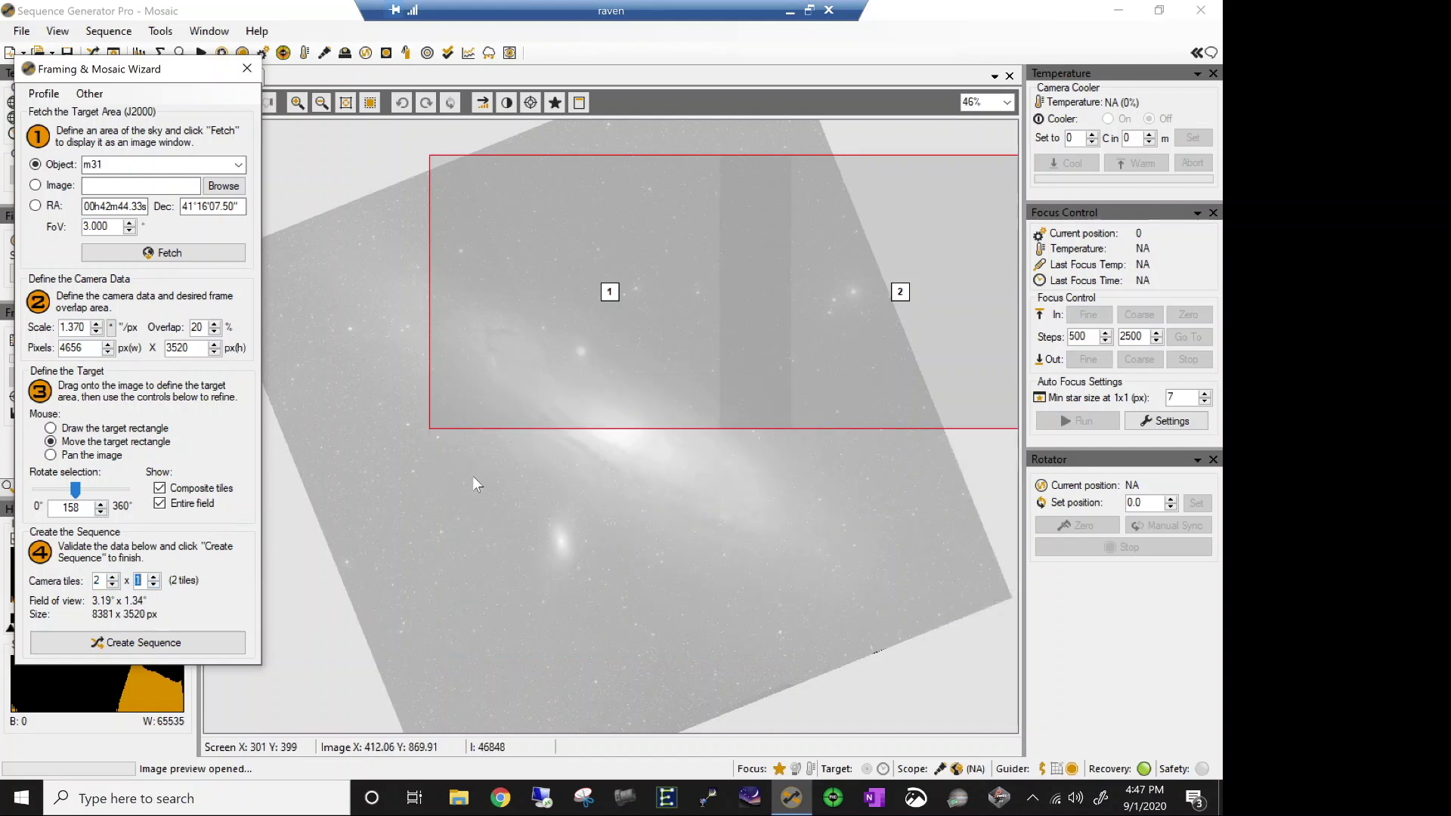
drag(824, 301, 683, 415)
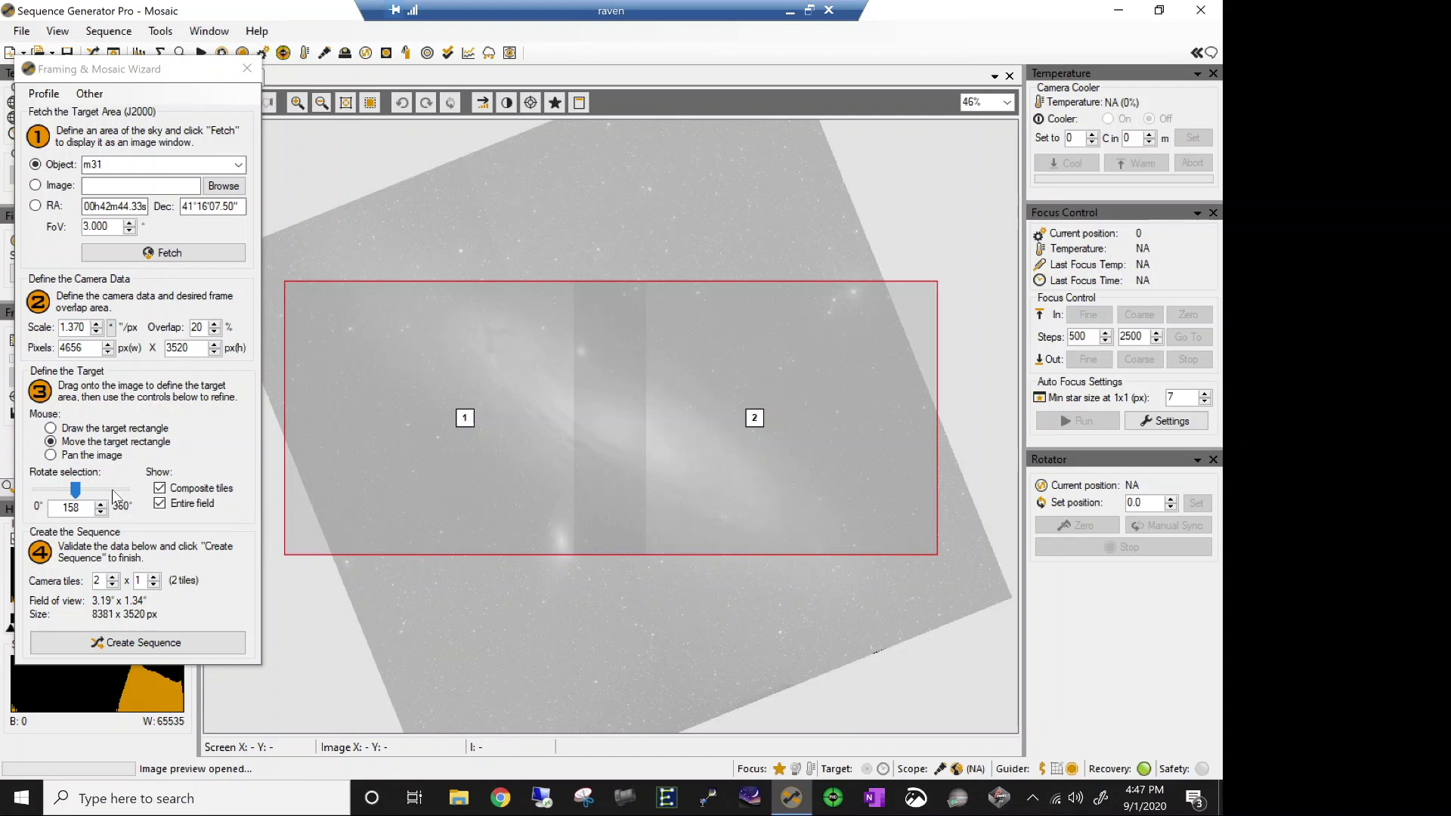
click(80, 493)
drag(79, 492, 72, 493)
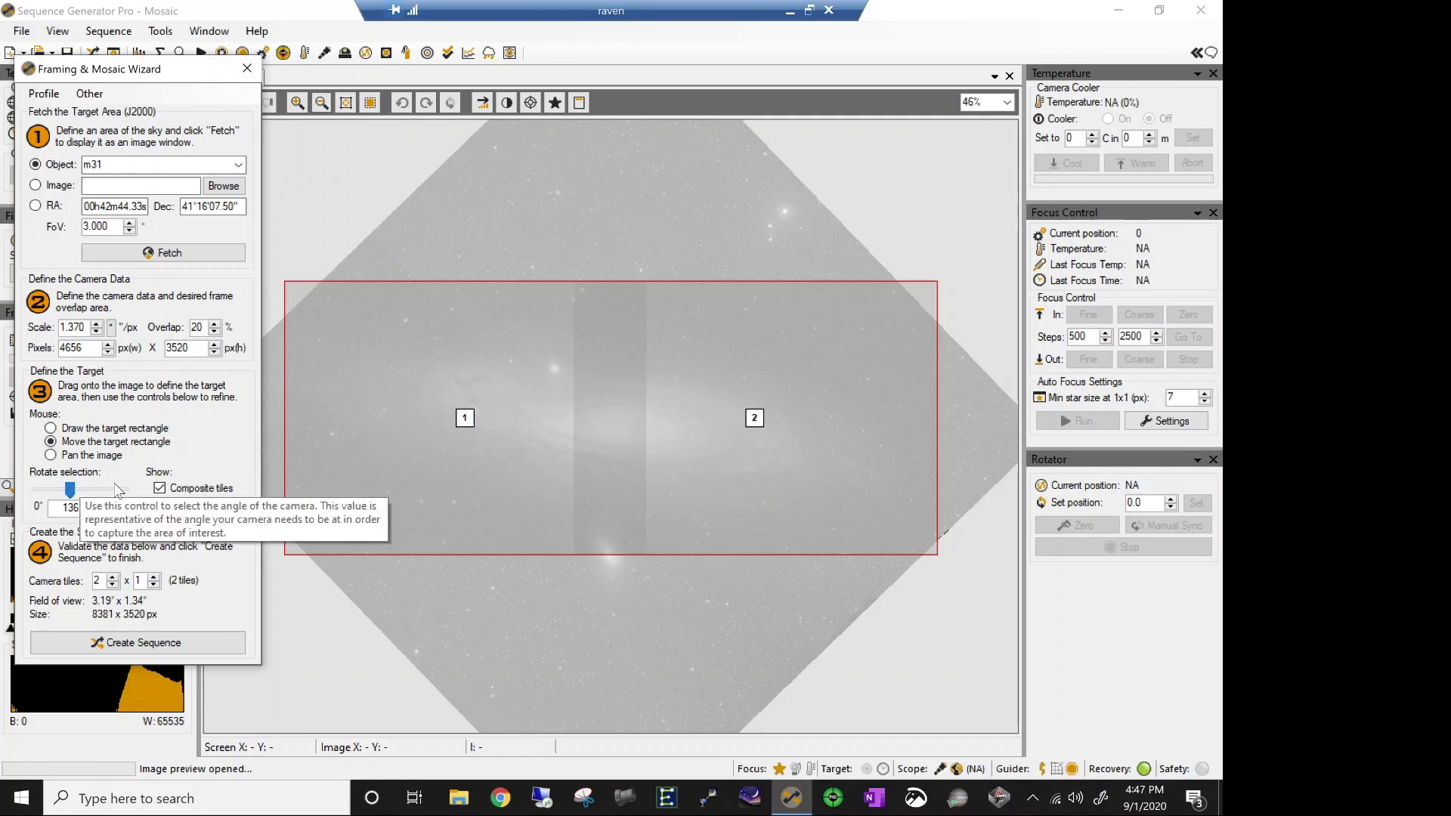
mouse_move(591, 443)
mouse_down()
mouse_move(584, 629)
mouse_move(562, 469)
mouse_move(588, 475)
mouse_up()
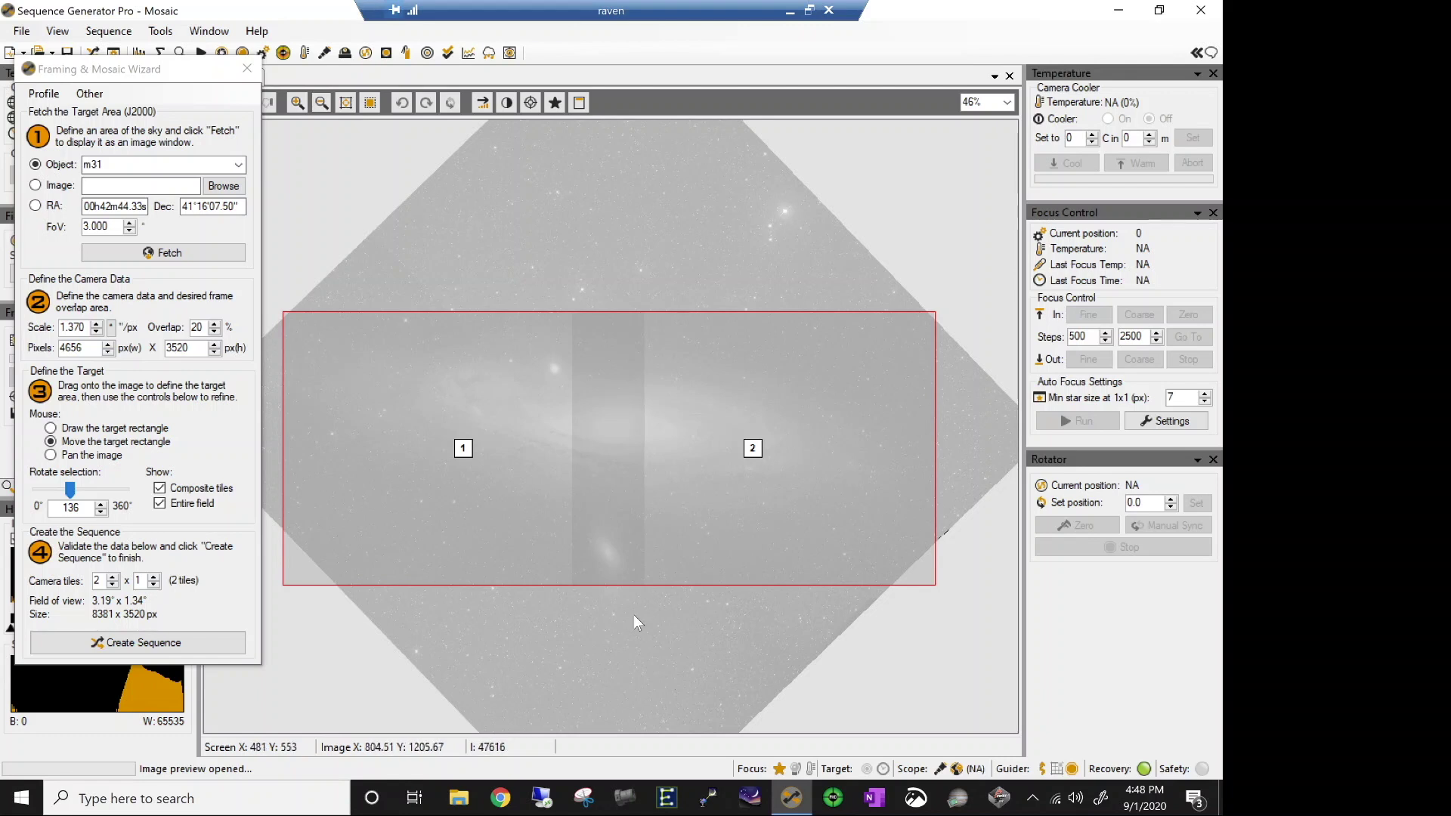
Generate targets m31-1 and m31-2 using 'Replace targets in sequence' and confirm the success notice.
click(126, 643)
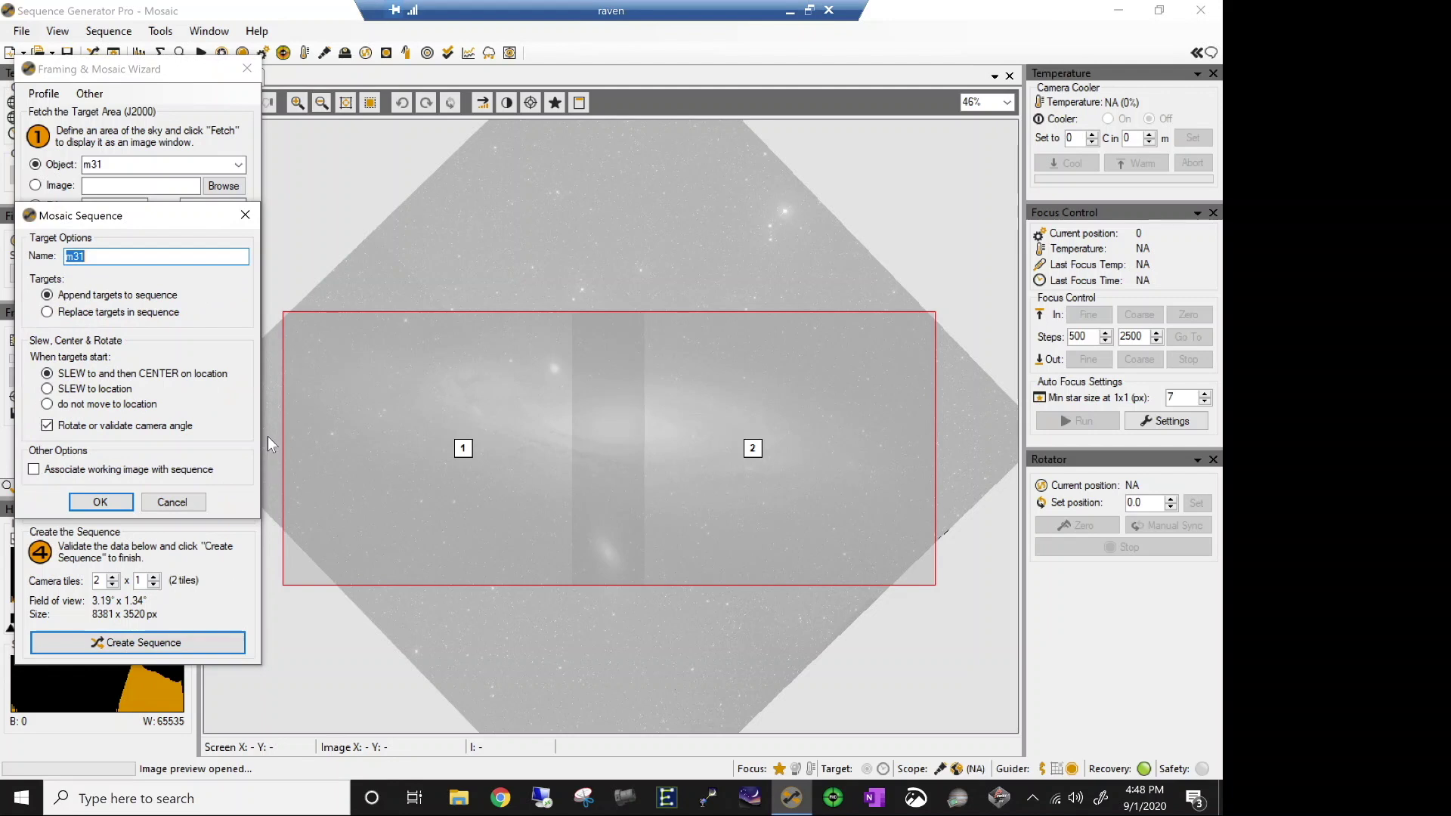
click(114, 256)
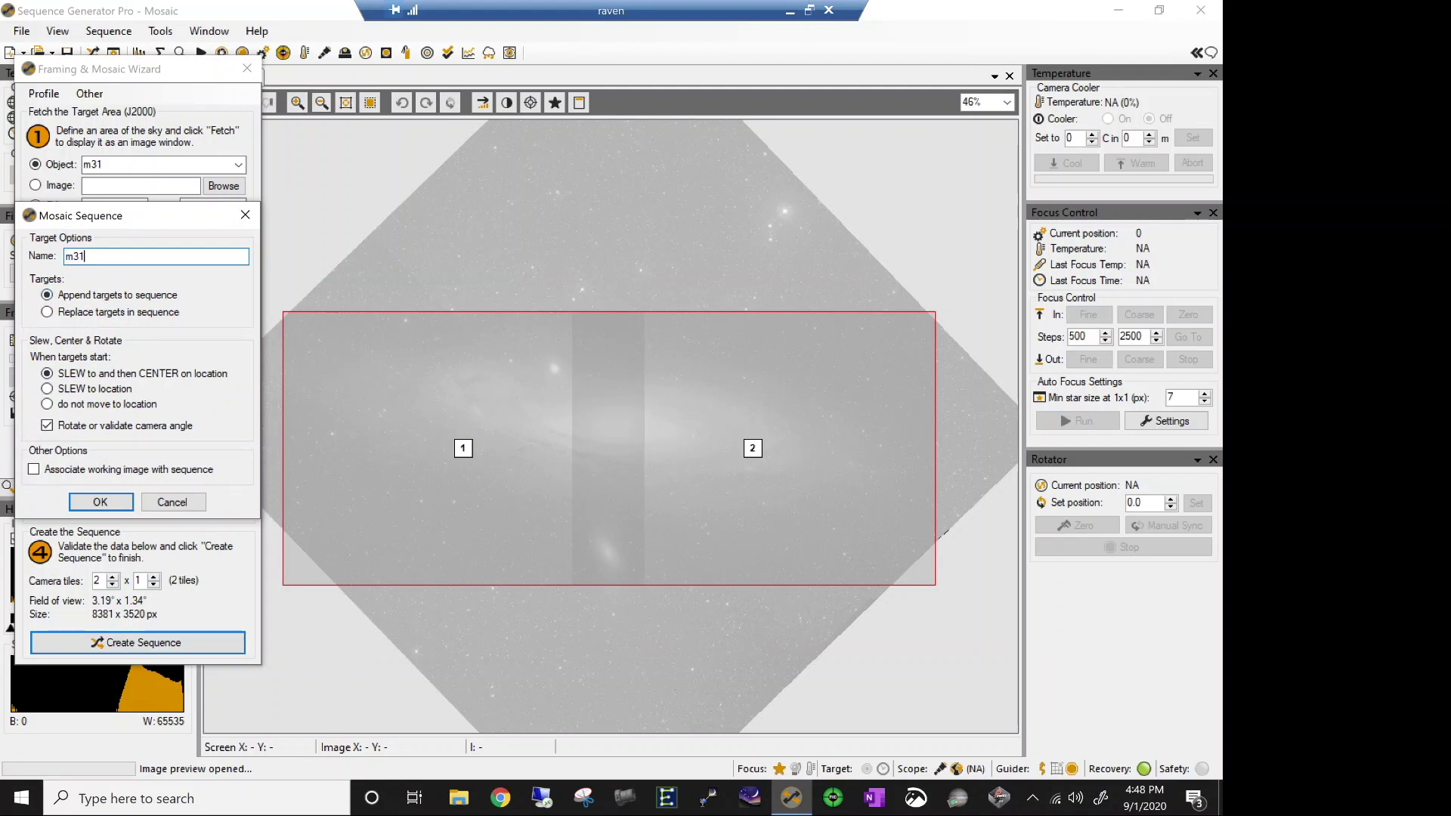
click(48, 312)
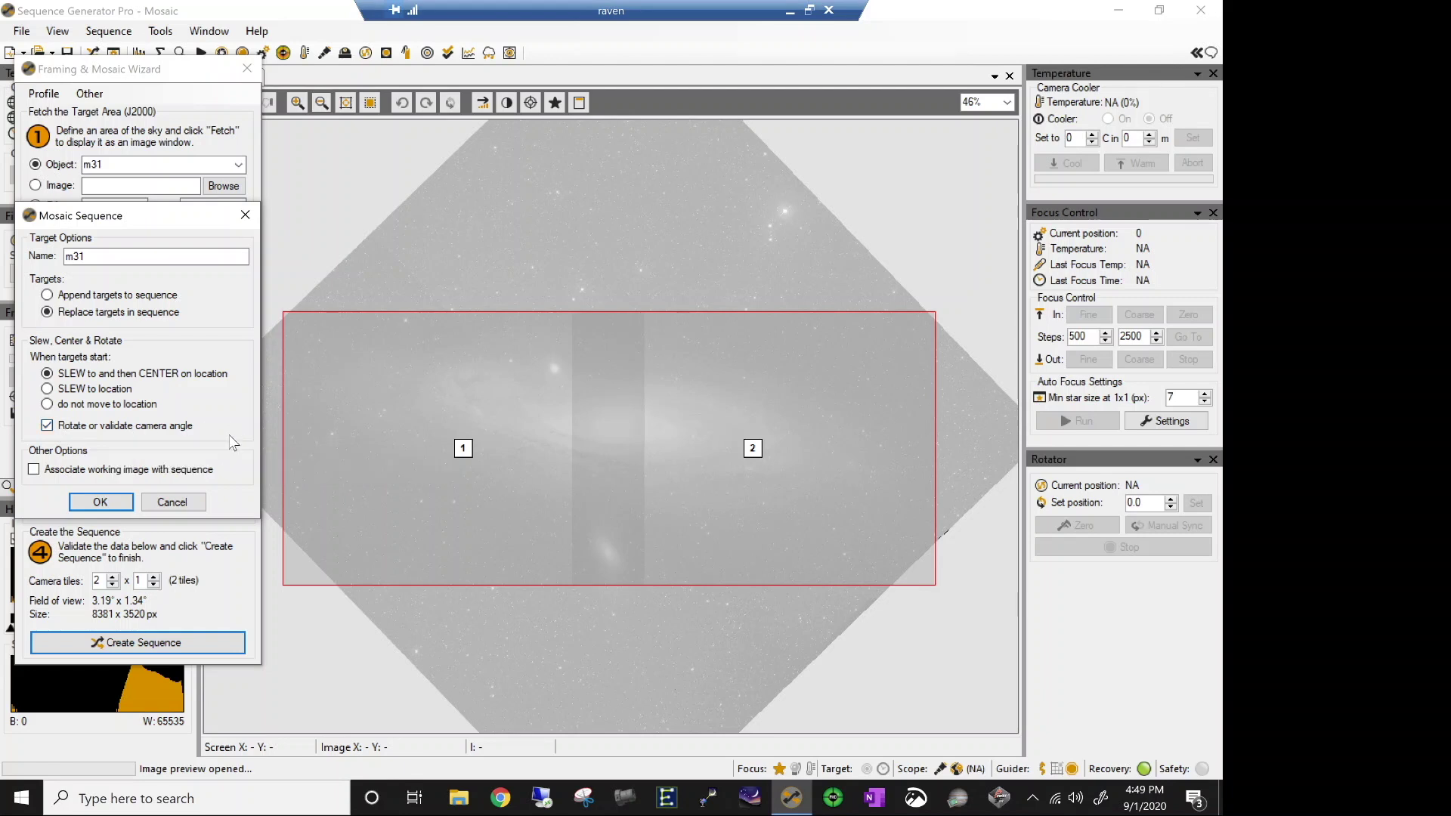
click(99, 502)
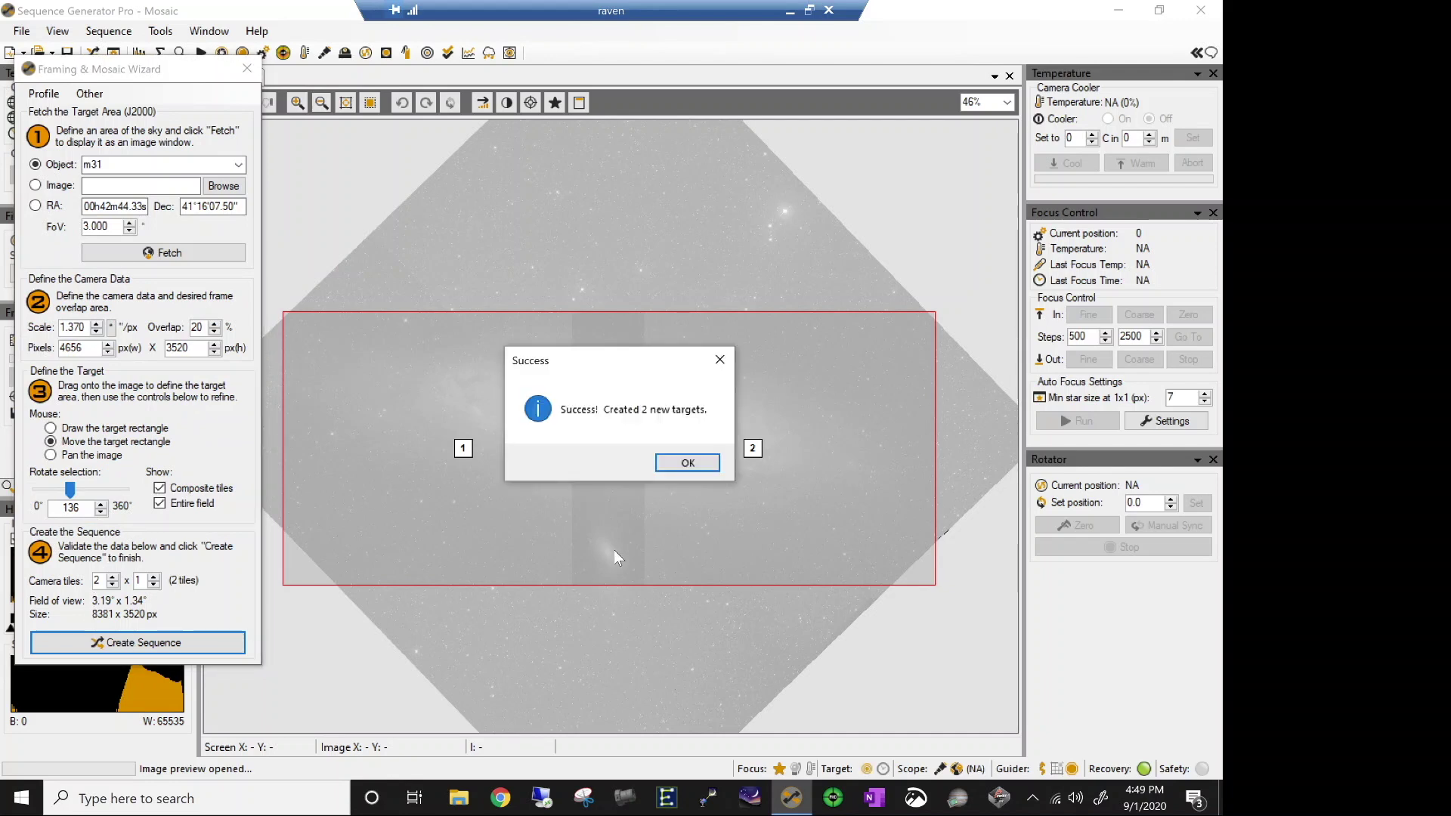
click(686, 464)
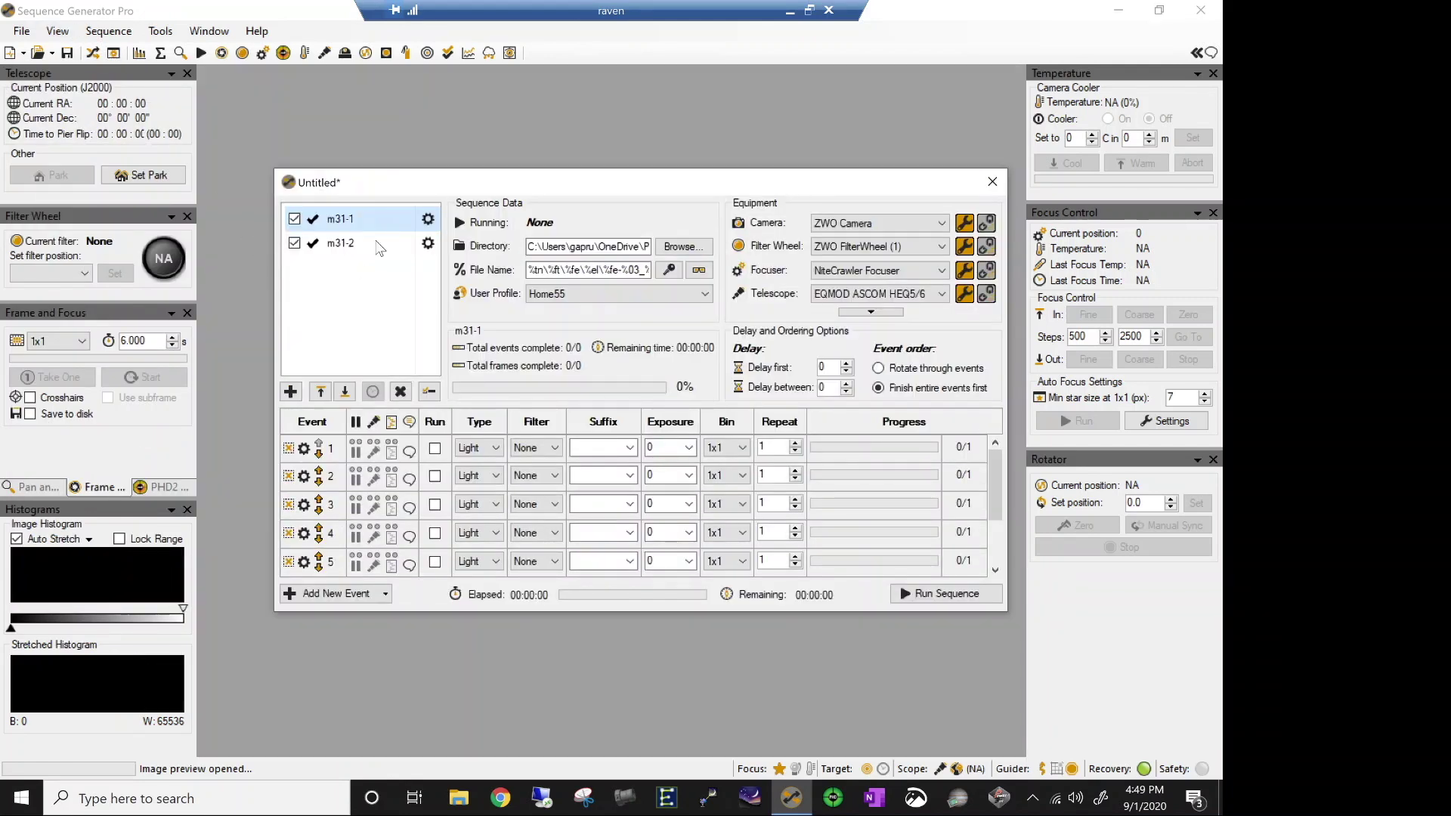
Select target m31-2, then bring up the Equipment Profile Manager from Tools.
click(336, 244)
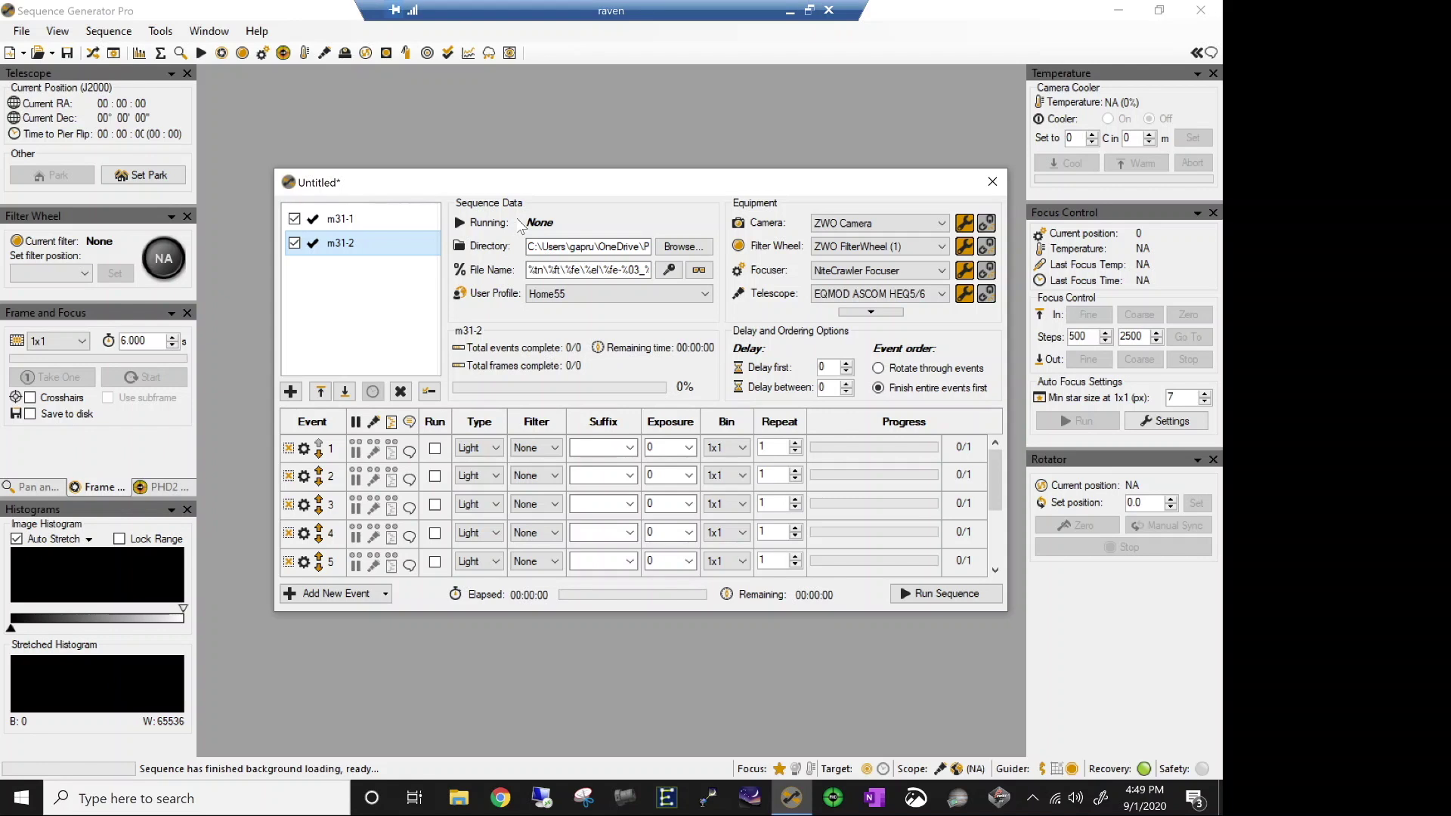
click(159, 31)
mouse_move(208, 31)
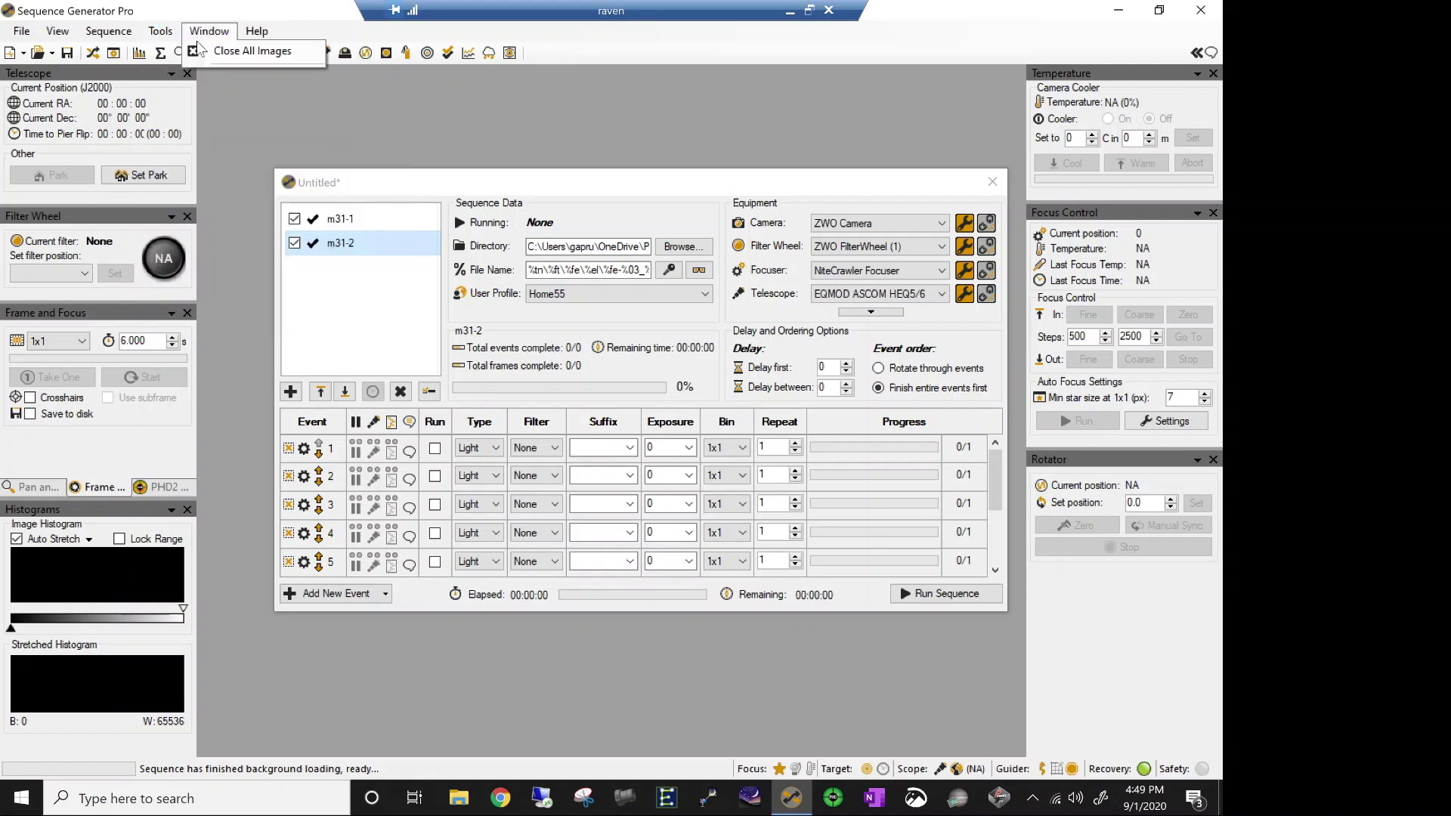
click(160, 31)
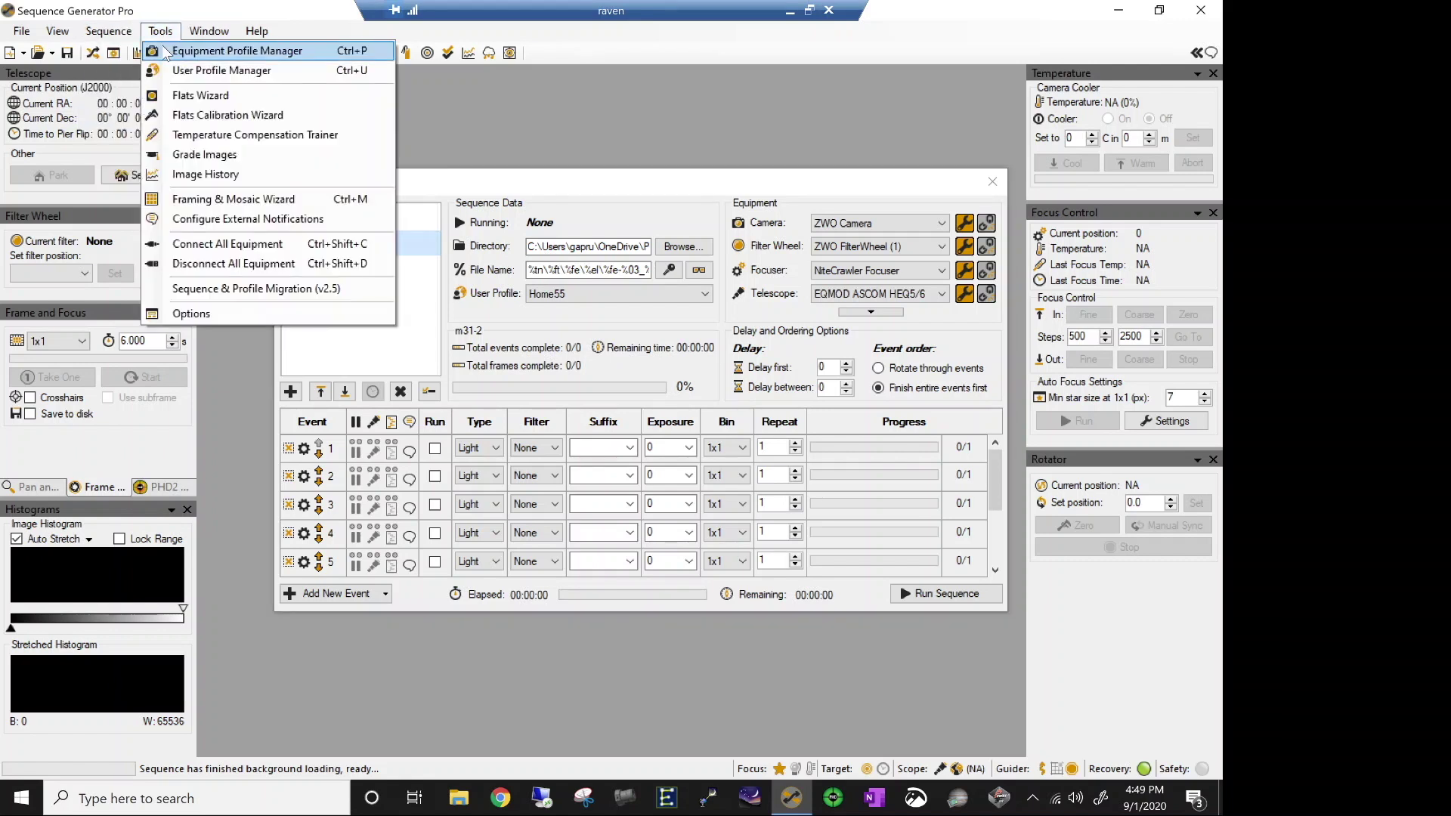
click(165, 51)
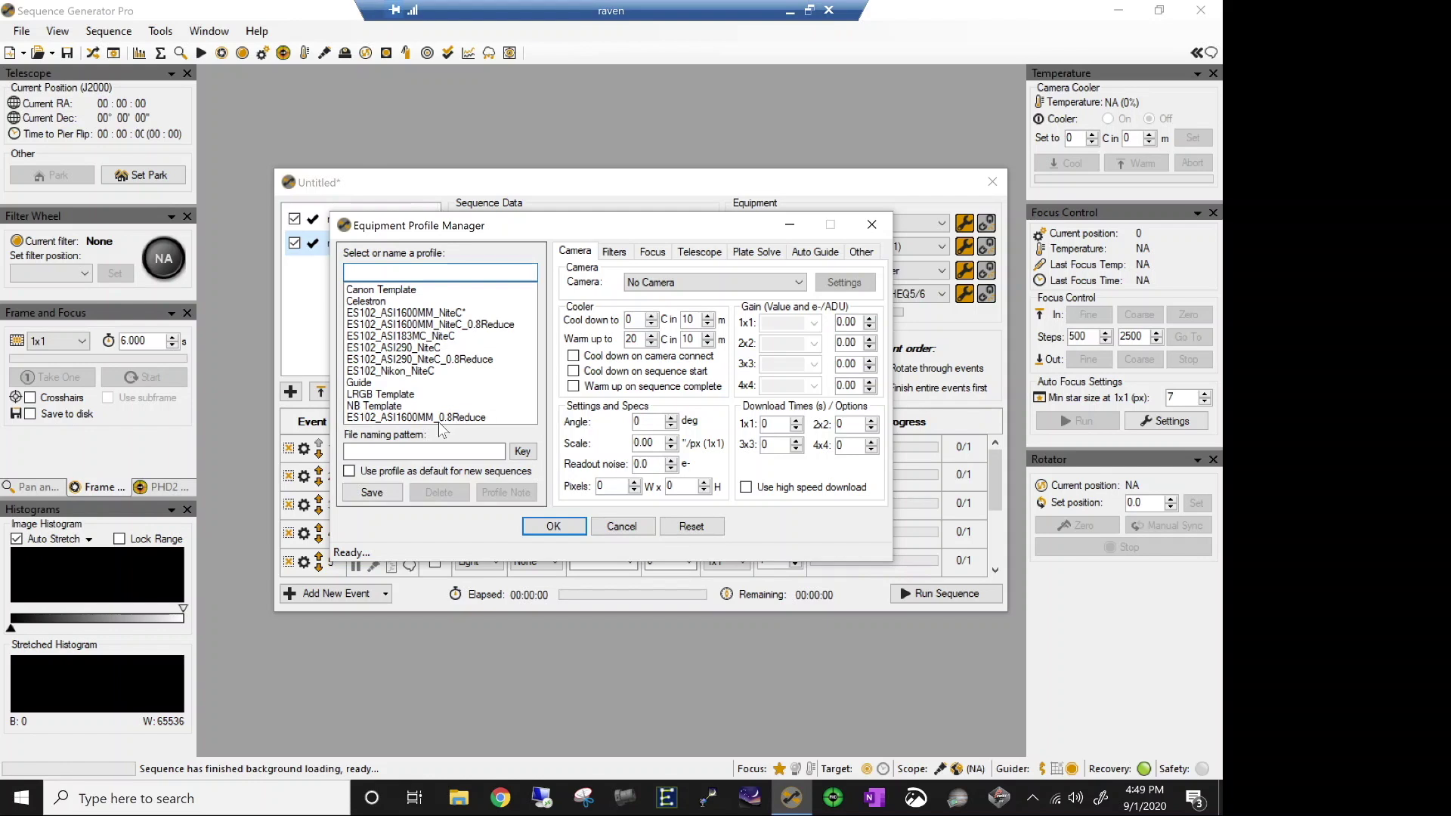
Set the ES102_ASI1600MM_0.8Reduce profile's rotator to Manual Rotator on the Other tab and save.
mouse_move(439, 425)
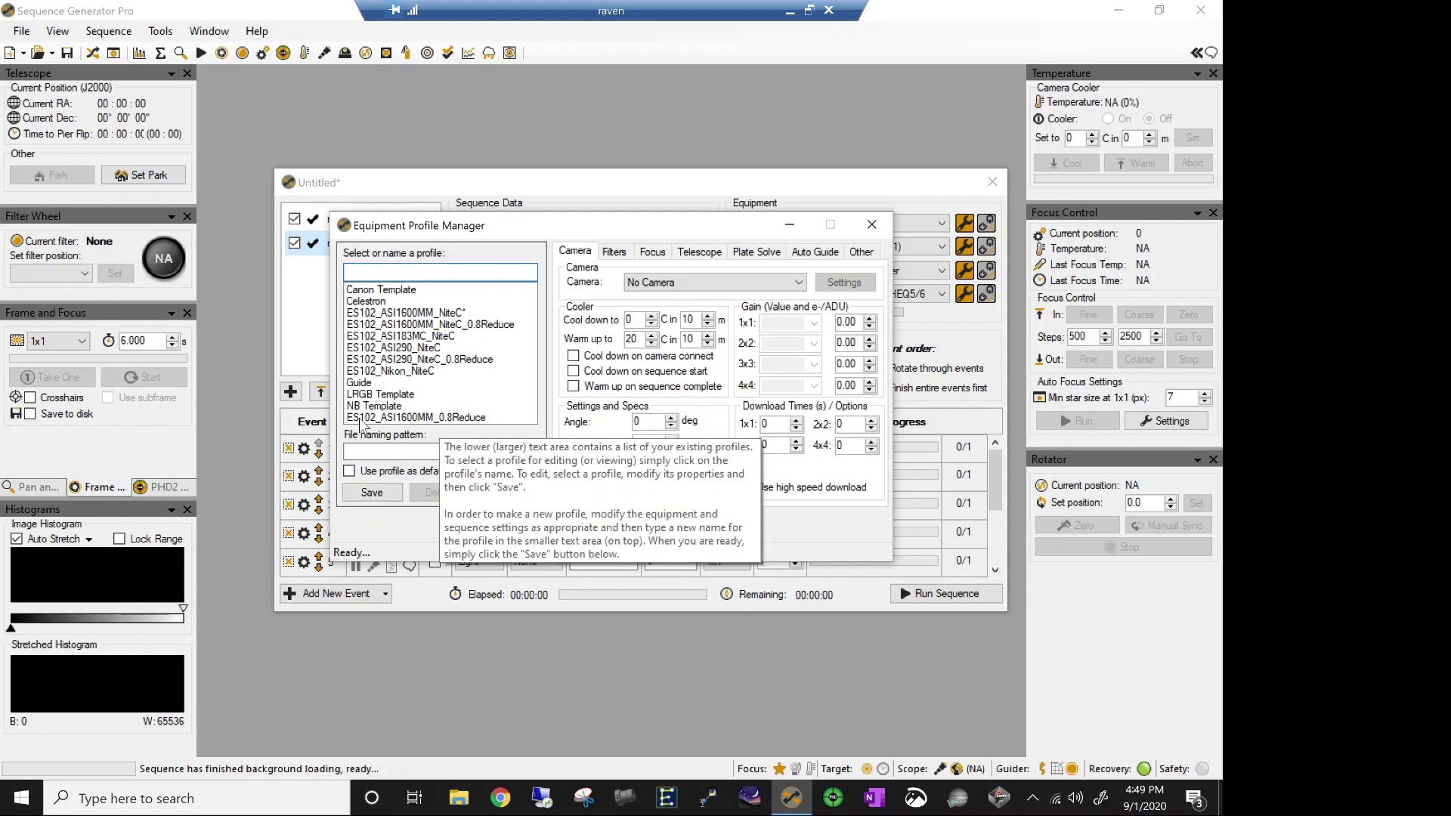
click(431, 417)
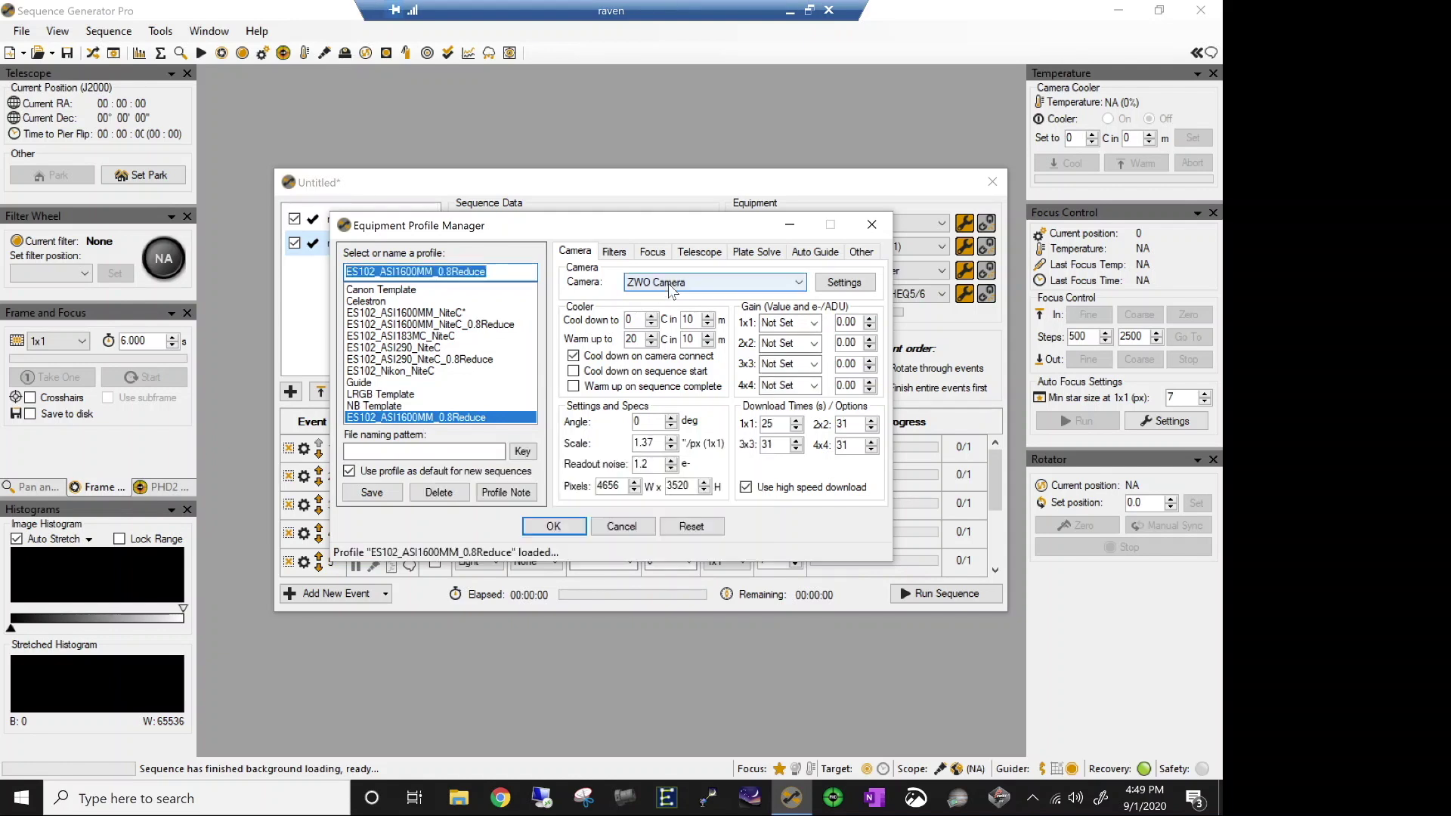
click(863, 254)
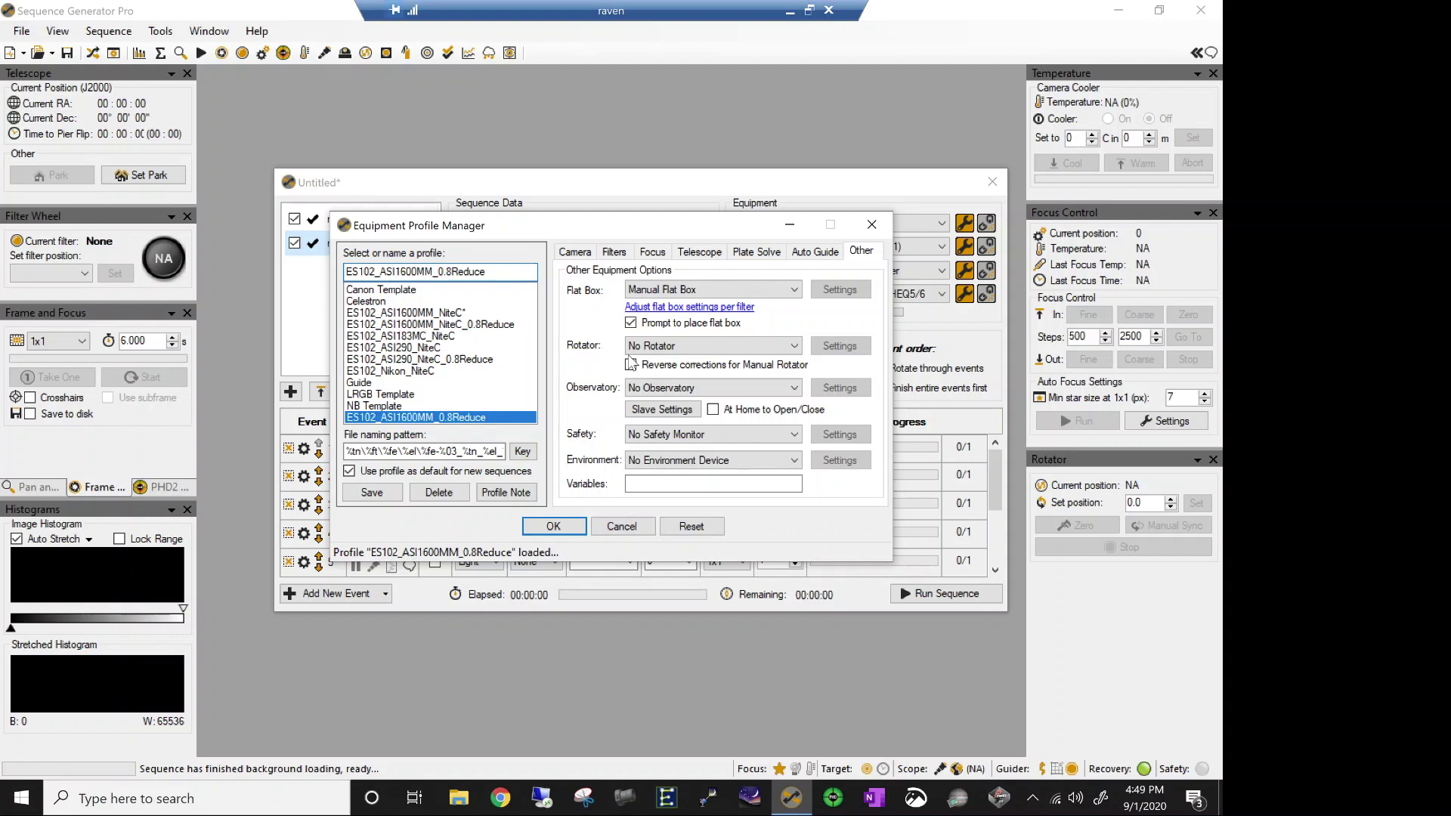
click(794, 348)
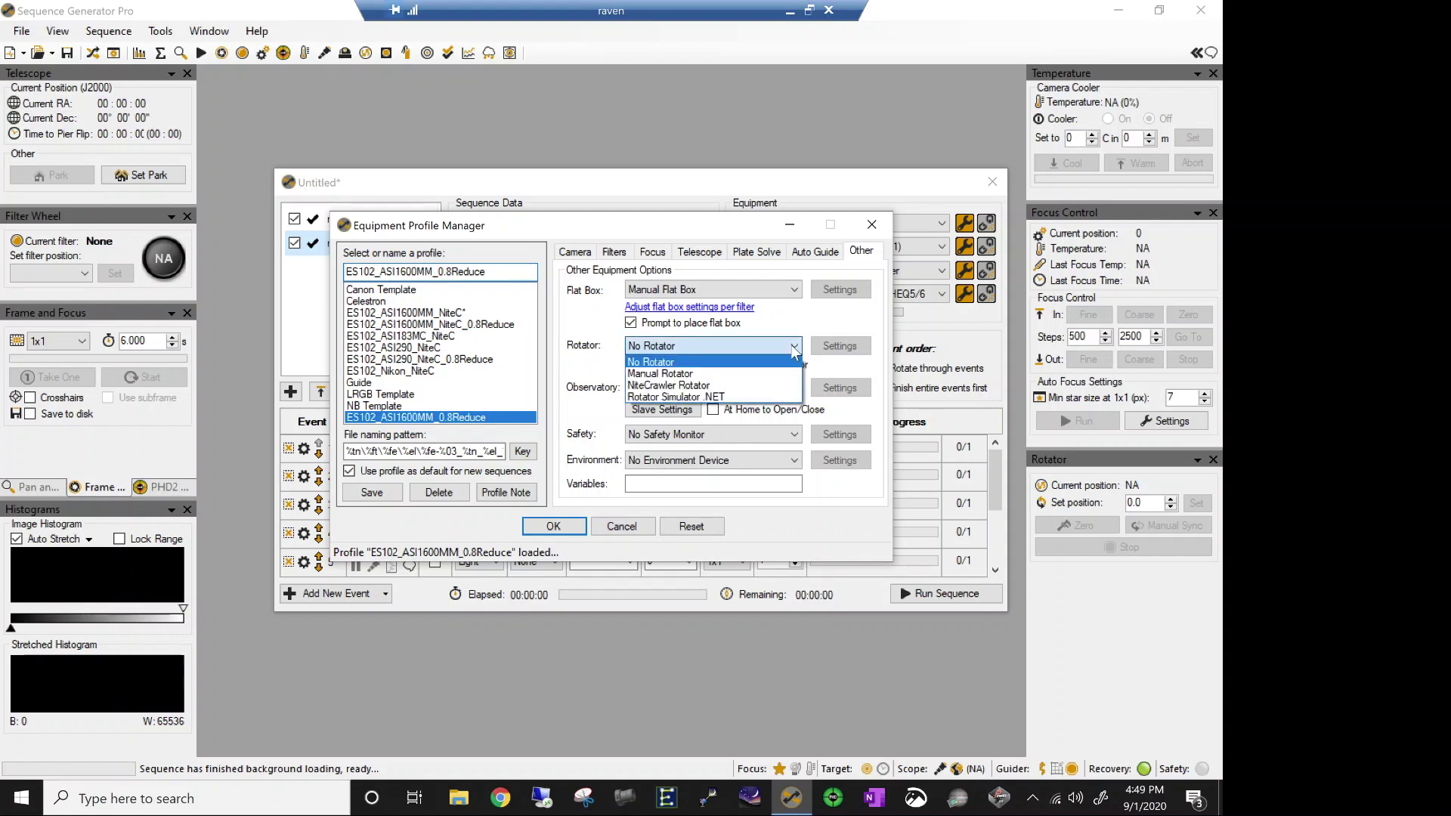
click(708, 375)
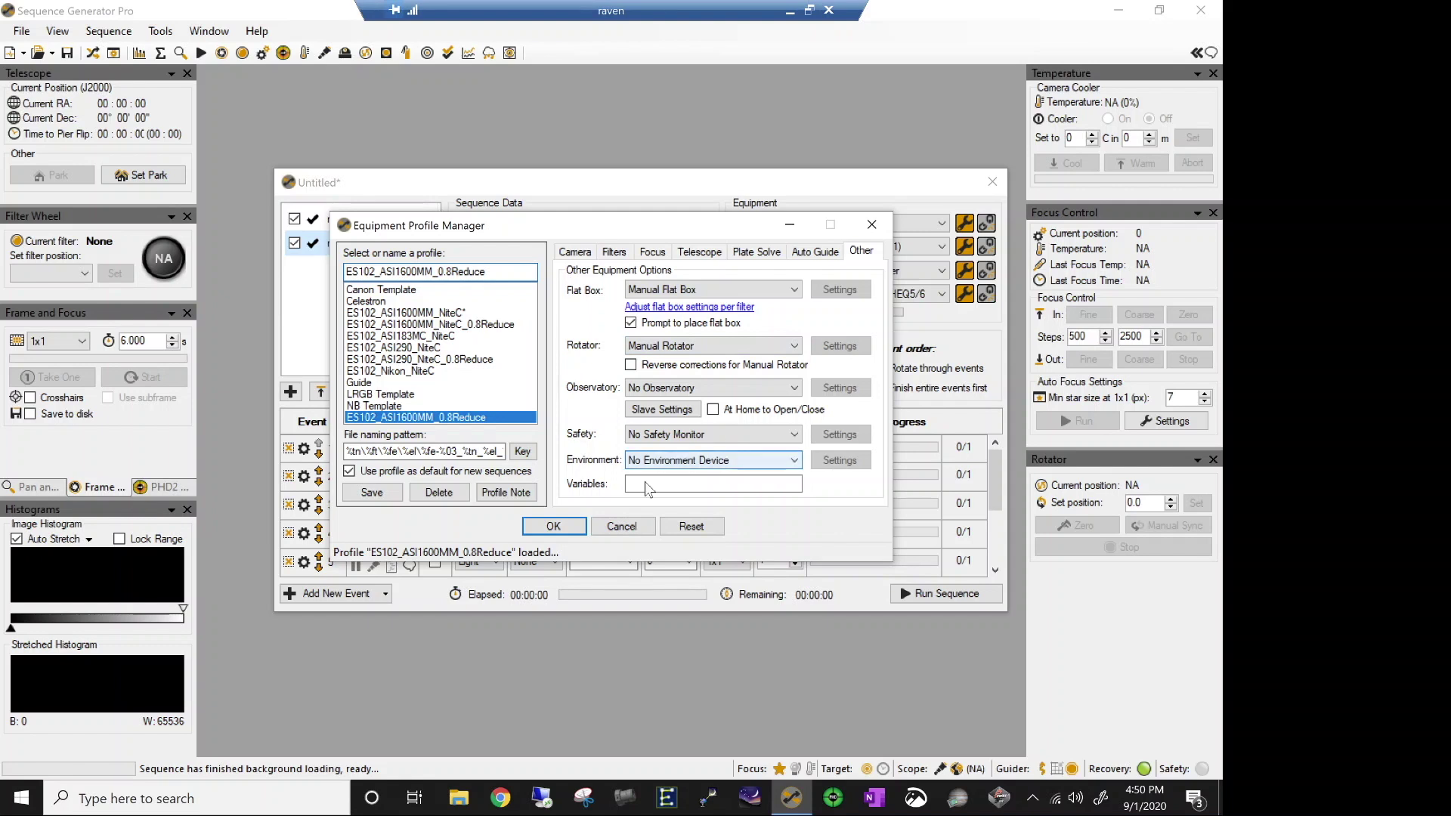
click(389, 499)
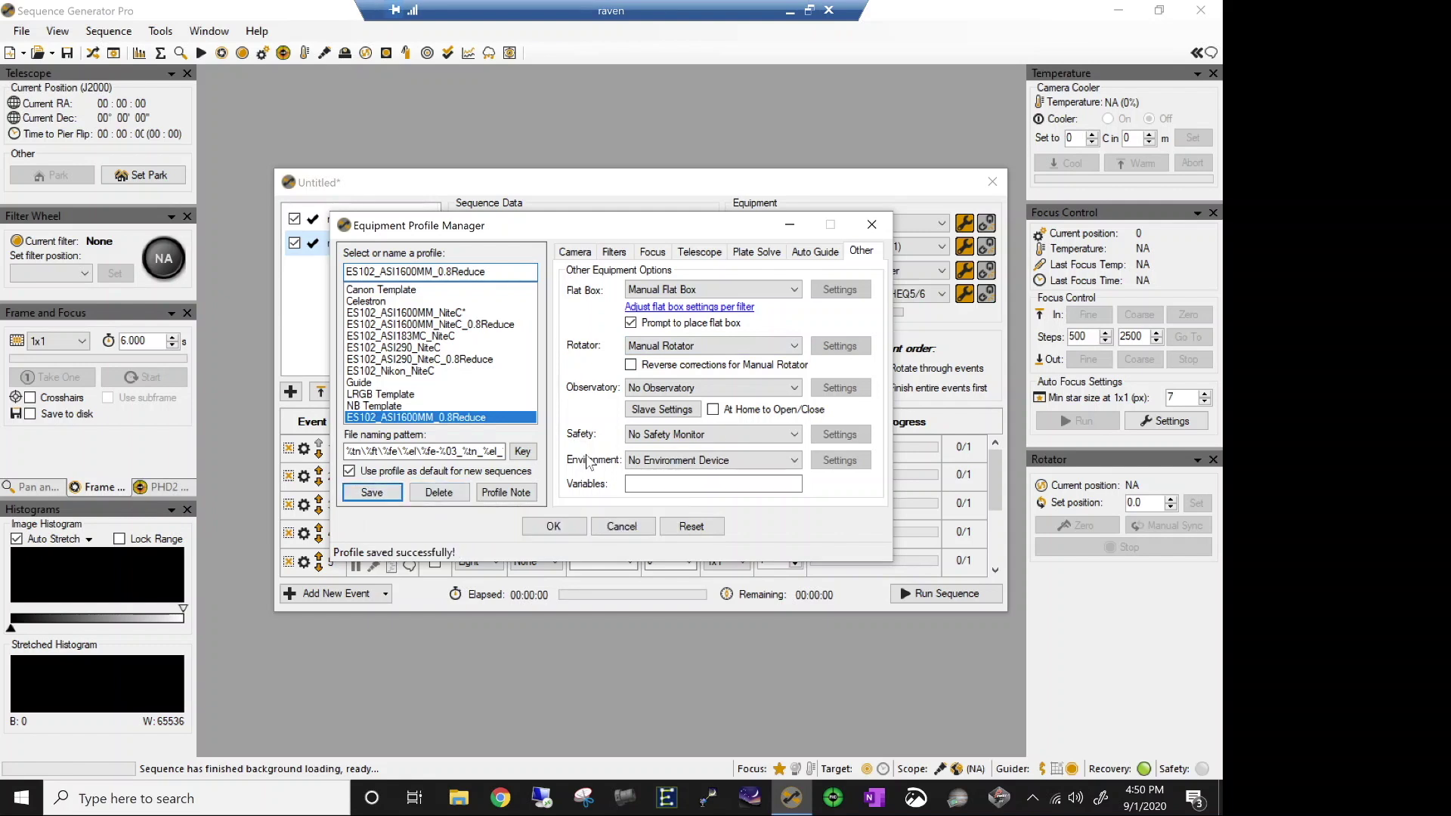
click(538, 526)
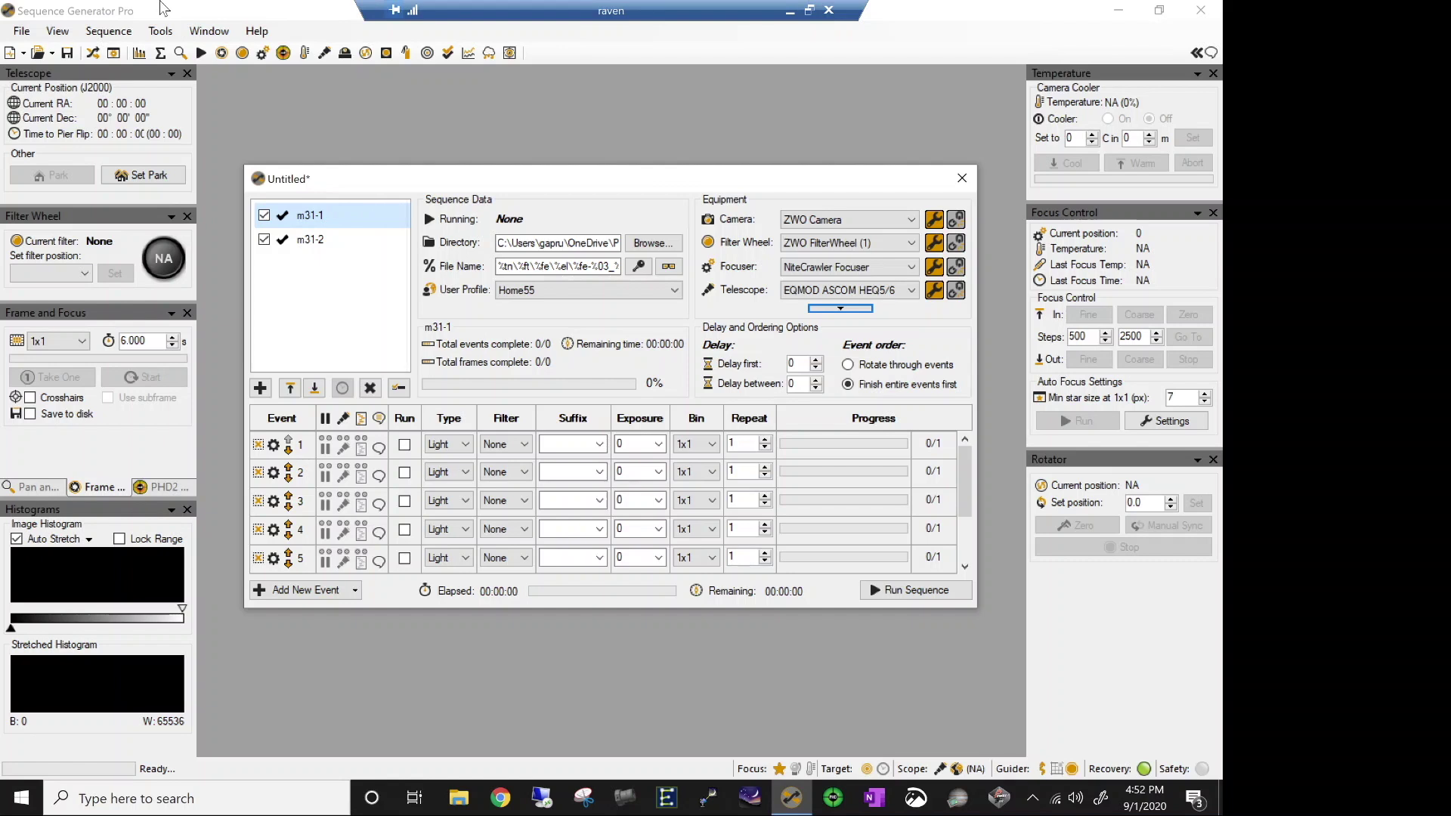
Apply ES102_ASI1600MM_0.8Reduce via File > Apply Profile to Sequence and show the extra equipment.
click(23, 31)
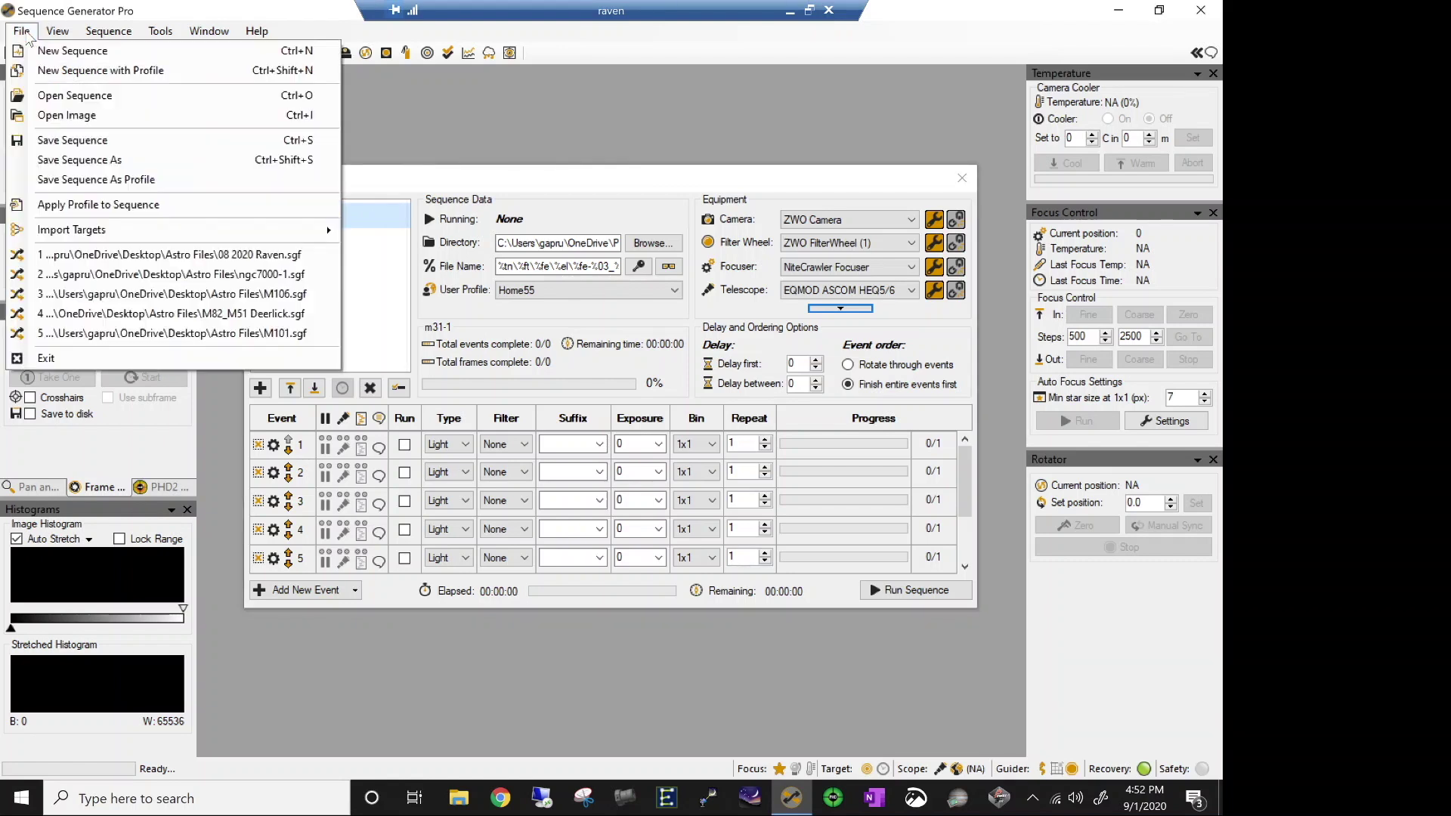
click(124, 212)
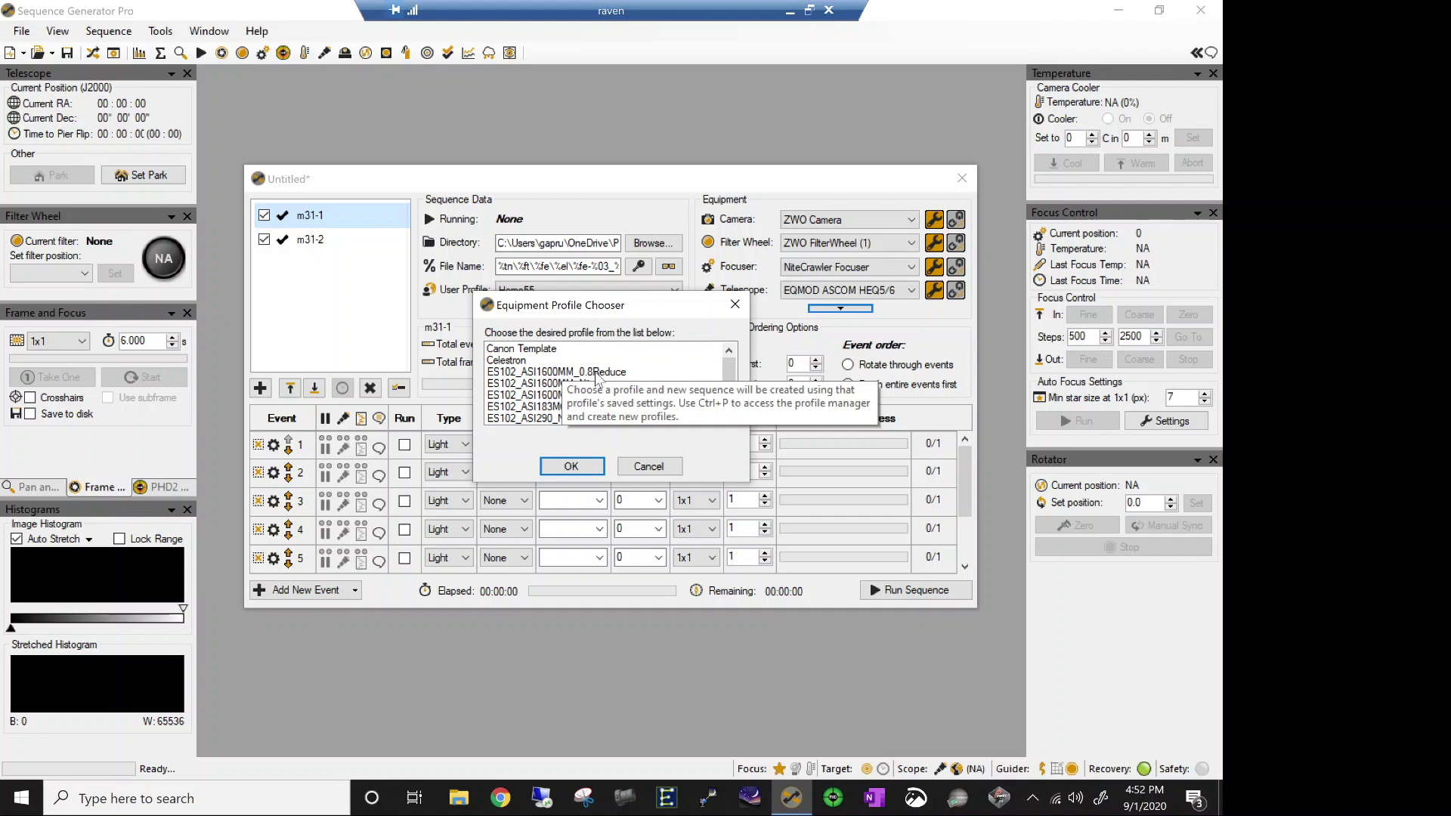
click(597, 372)
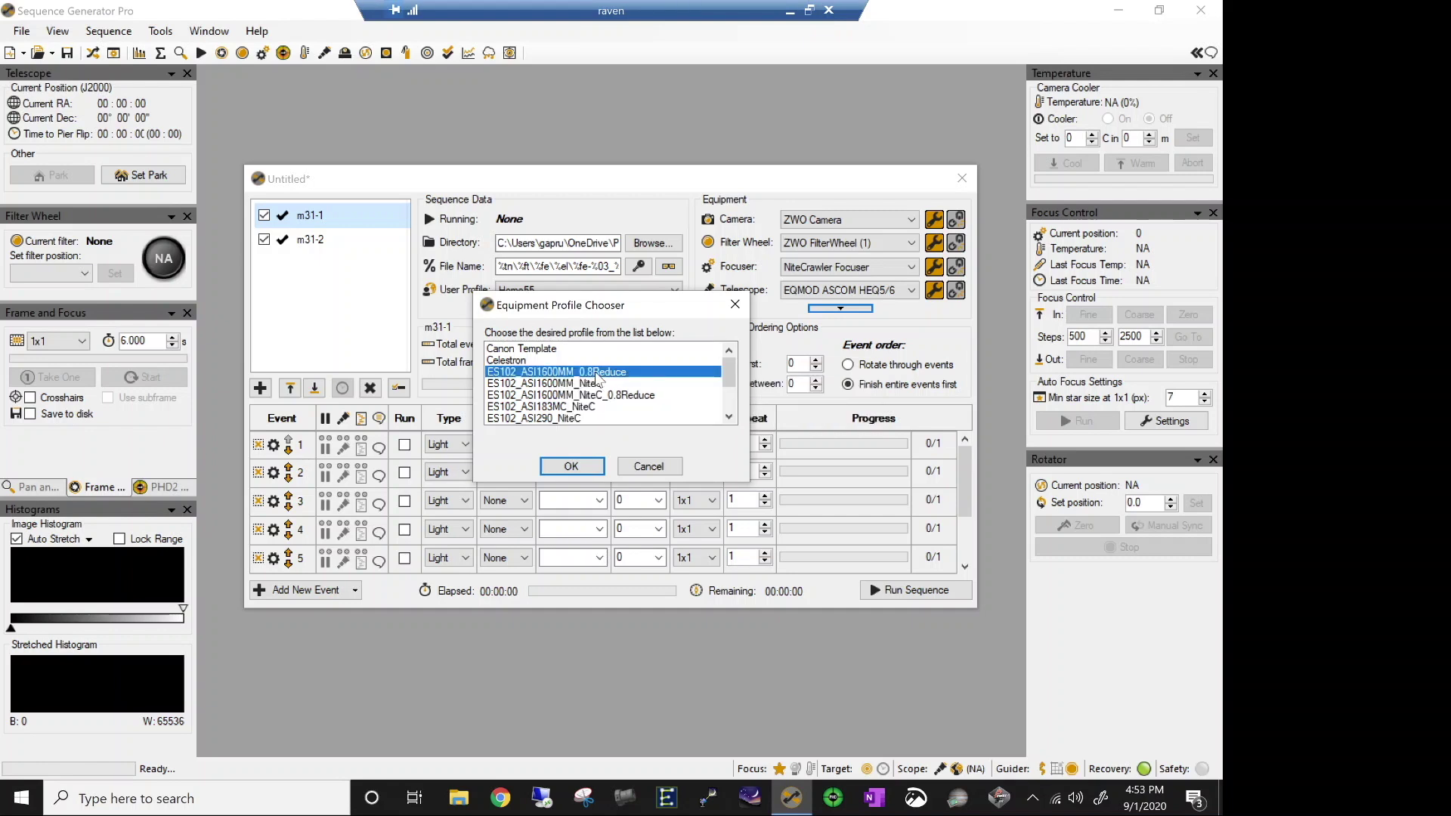
click(573, 470)
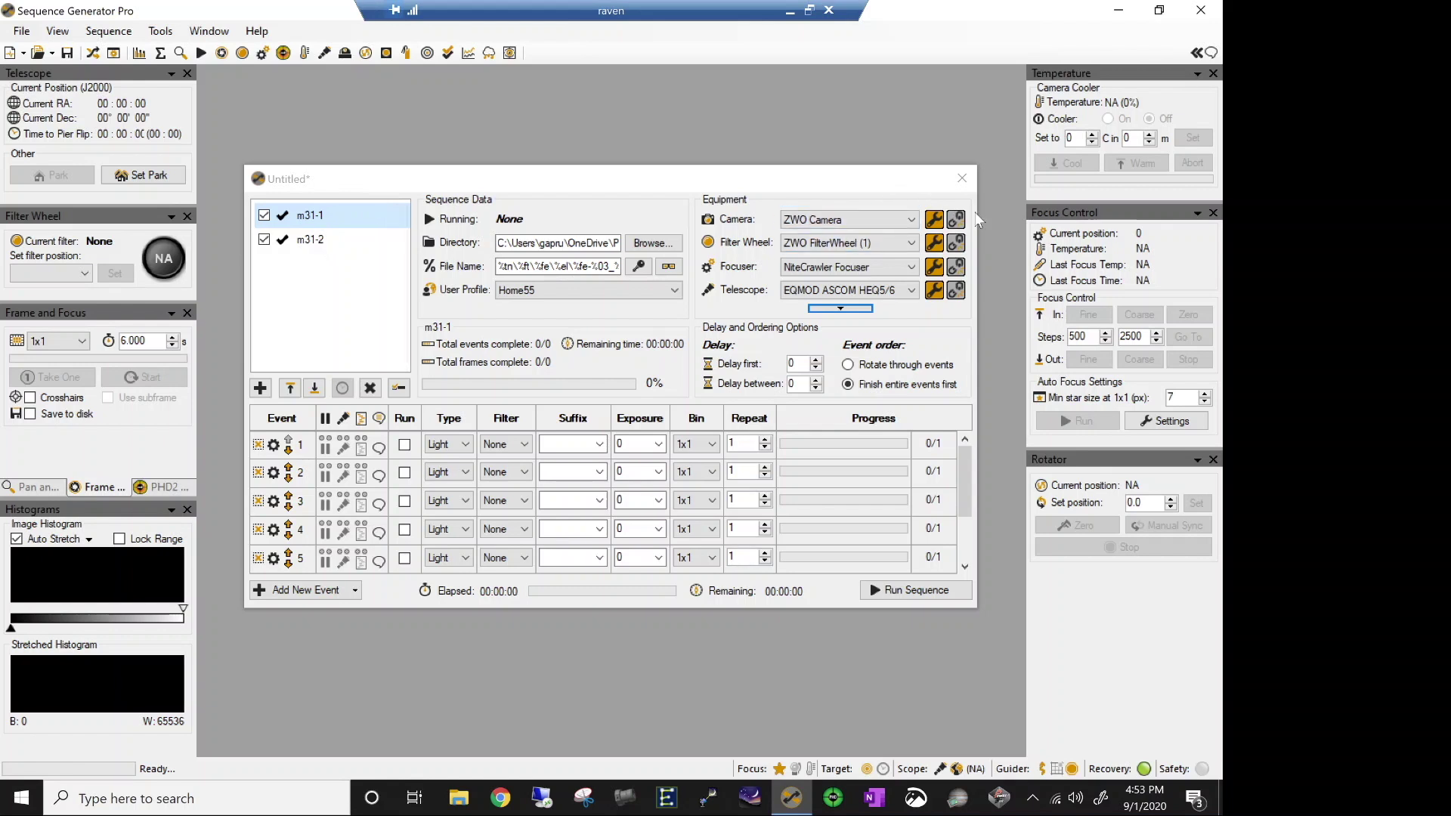
click(840, 309)
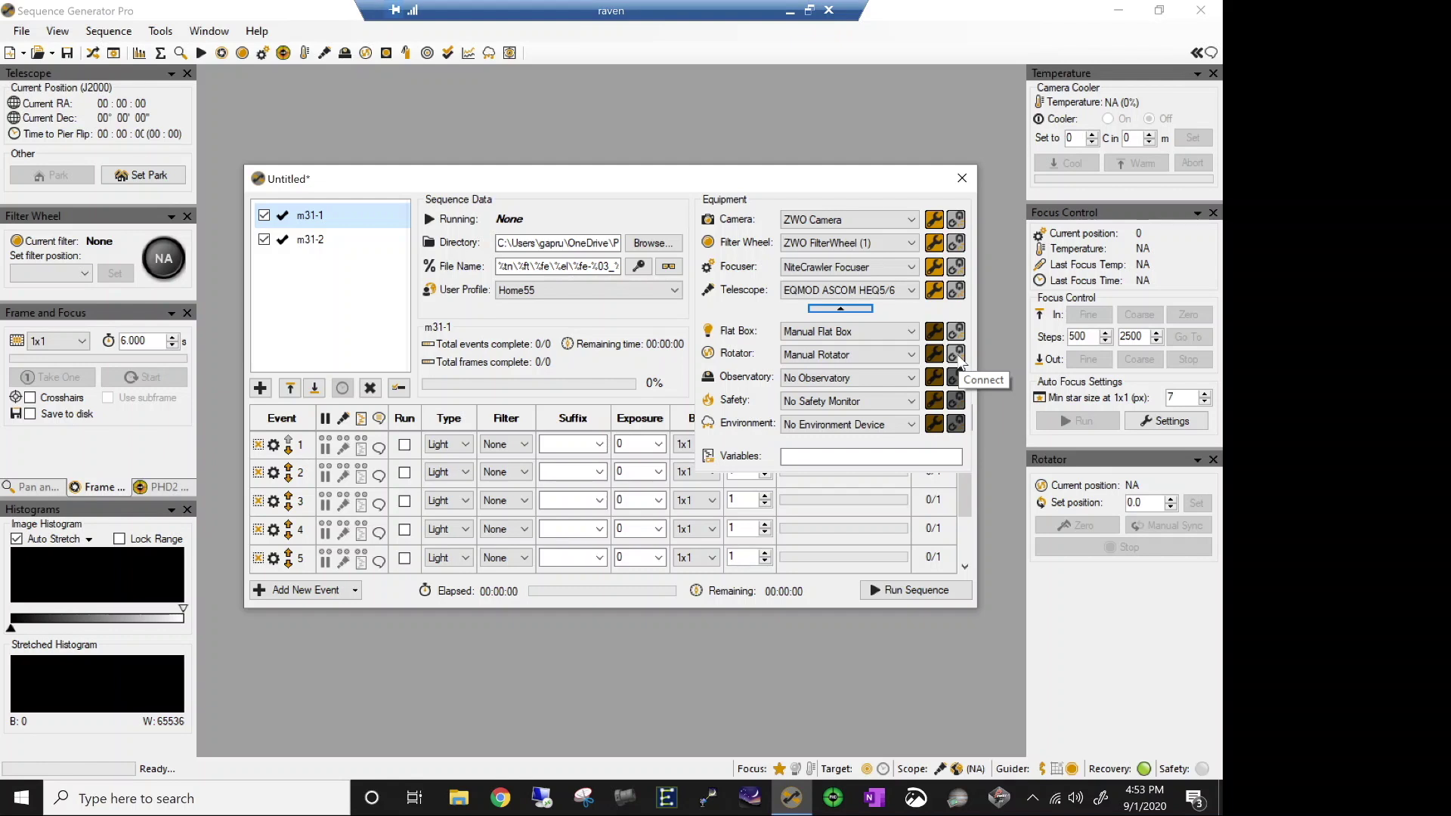
Collapse the extra equipment rows after confirming the Manual Rotator, start the sequence, and dismiss the auto-center failure alert.
click(823, 309)
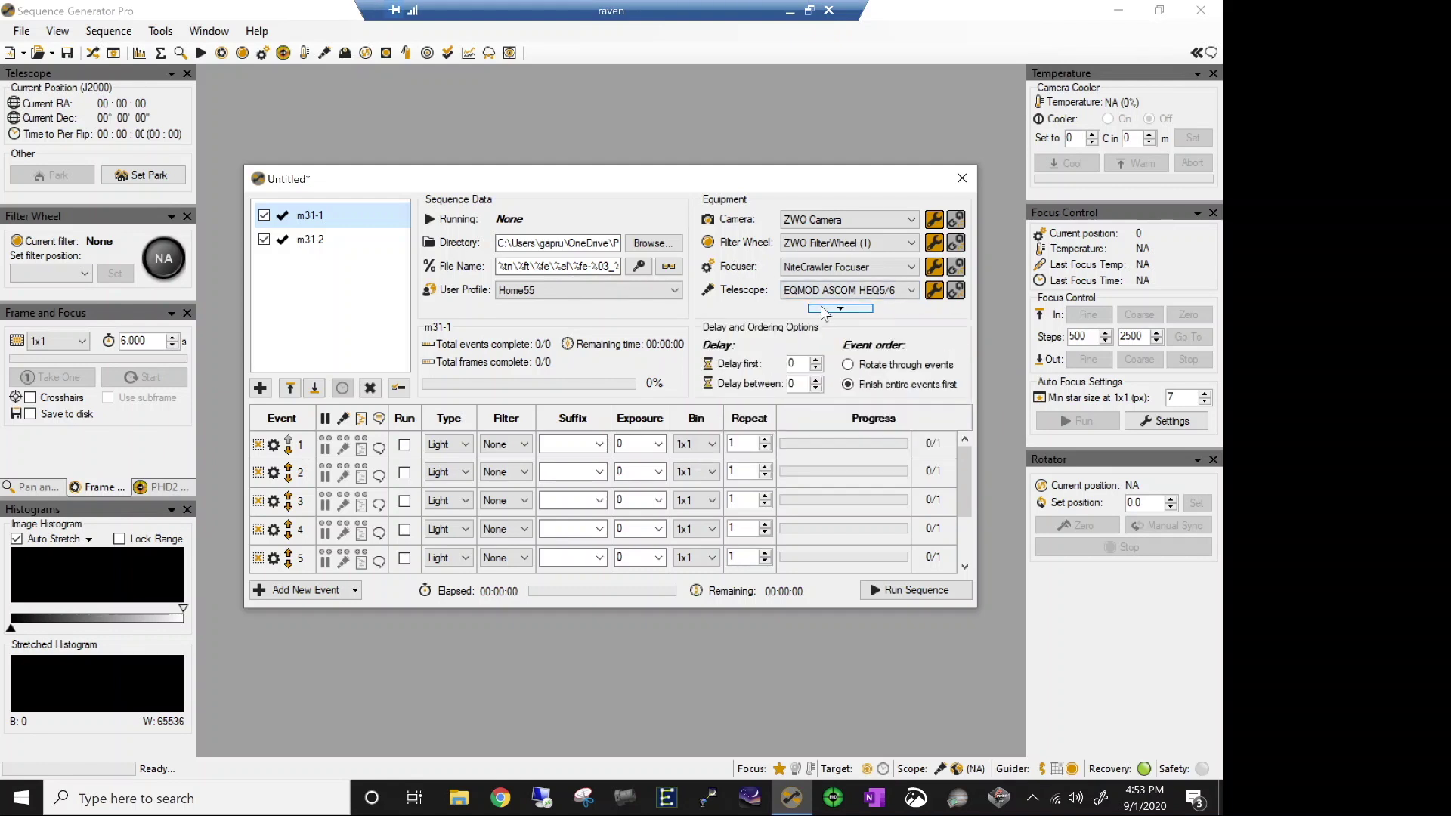
click(917, 583)
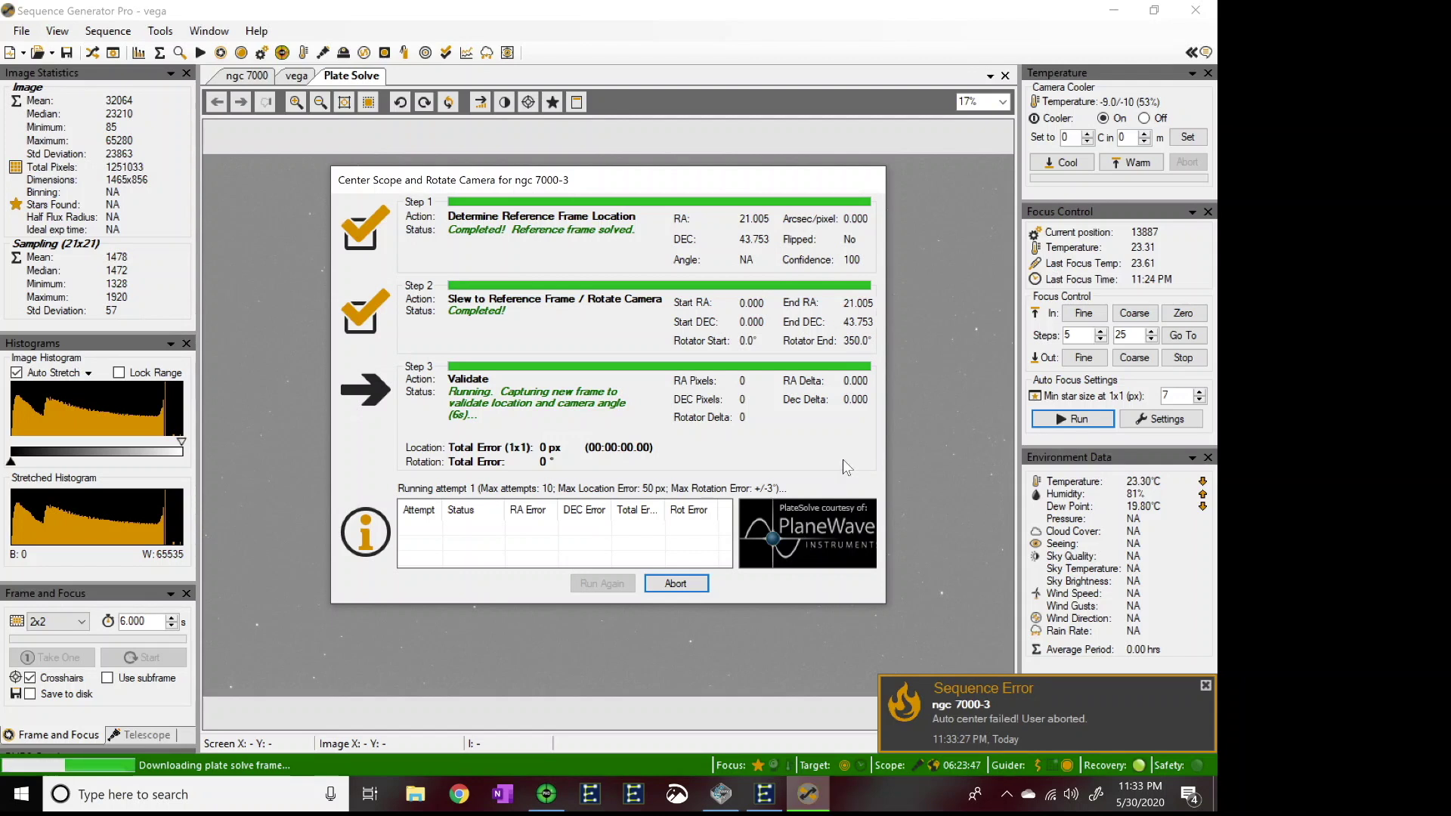
click(1206, 688)
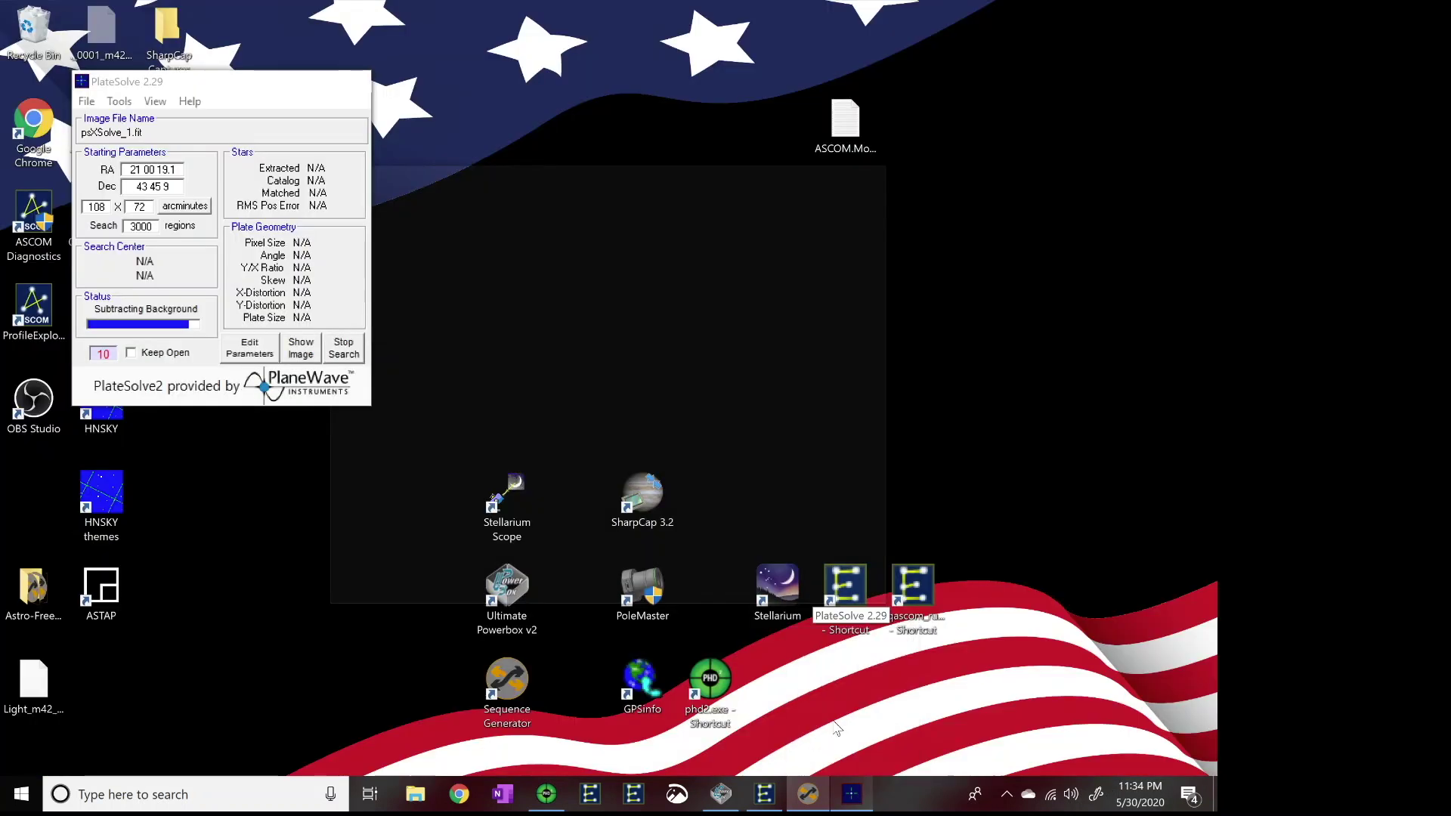
Bring the PlateSolve window forward and wait for the 79.2° counter-clockwise rotation prompt.
click(852, 703)
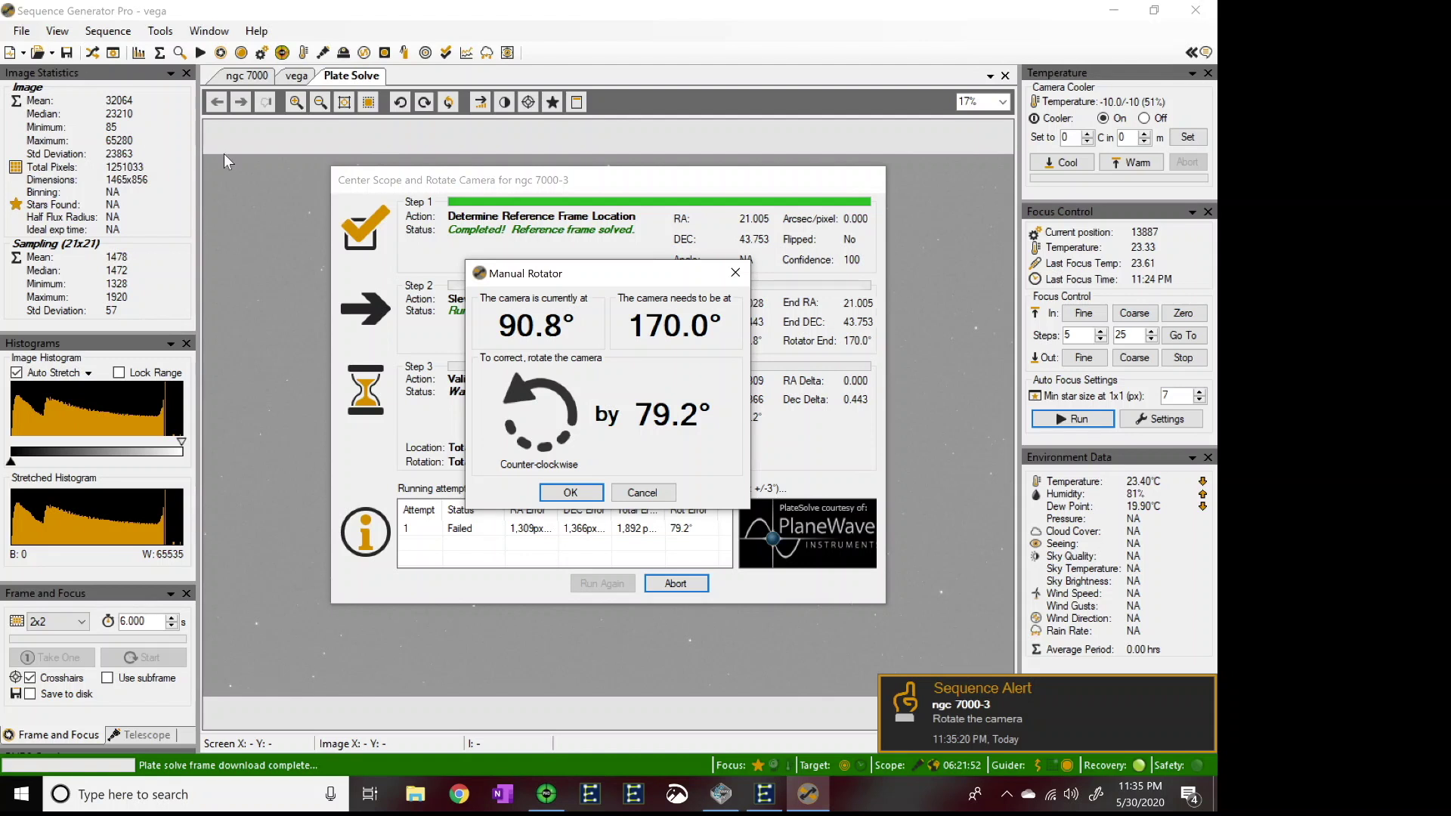
Confirm the 79.2° camera rotation on the Manual Rotator prompt so validation re-solves.
click(571, 493)
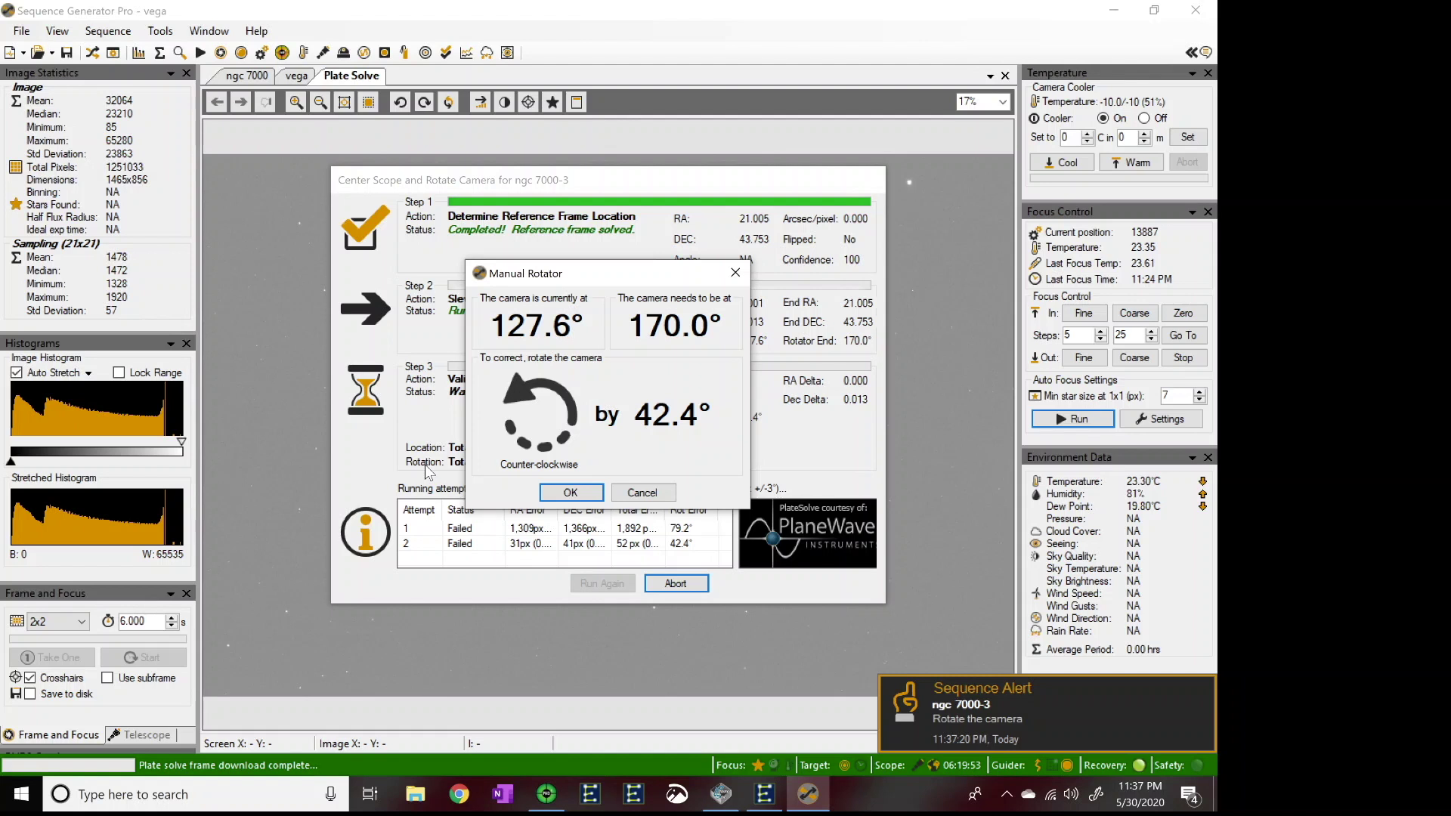
Confirm the 42.4° rotation, then the 8.4° correction, re-validating after each.
click(571, 493)
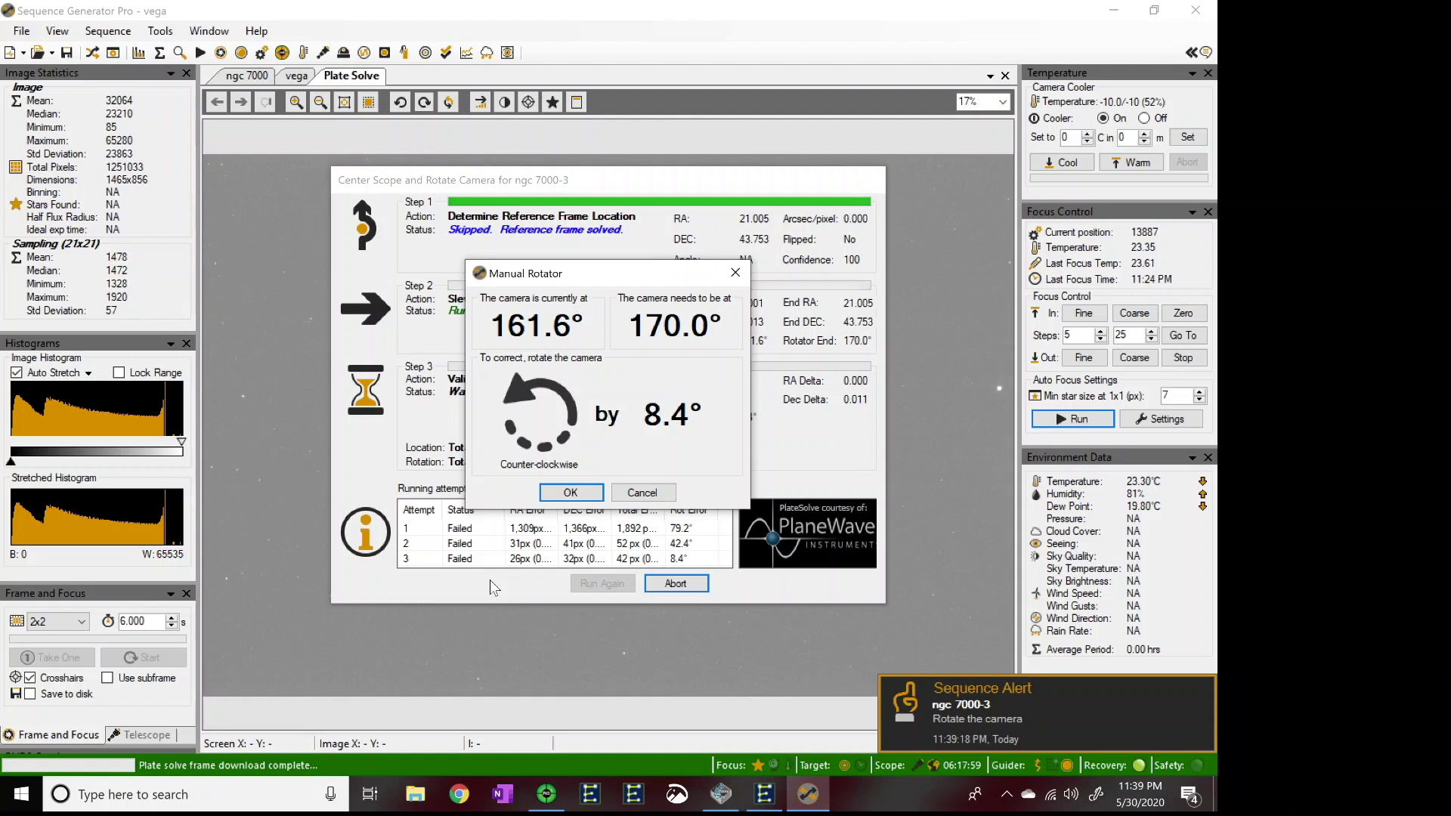
click(571, 493)
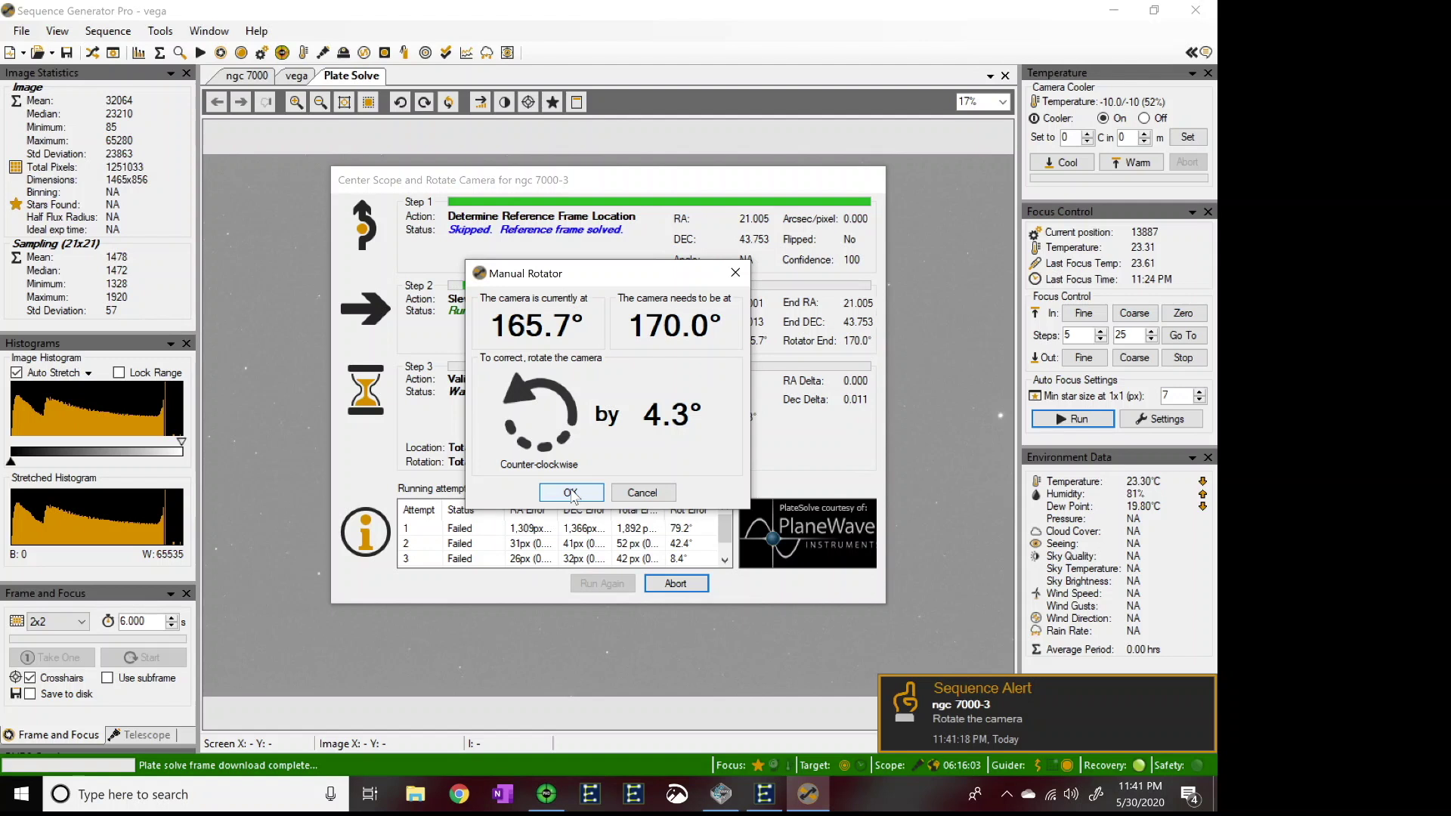
Confirm the final 4.3° counter-clockwise camera rotation toward 170.0°.
click(572, 493)
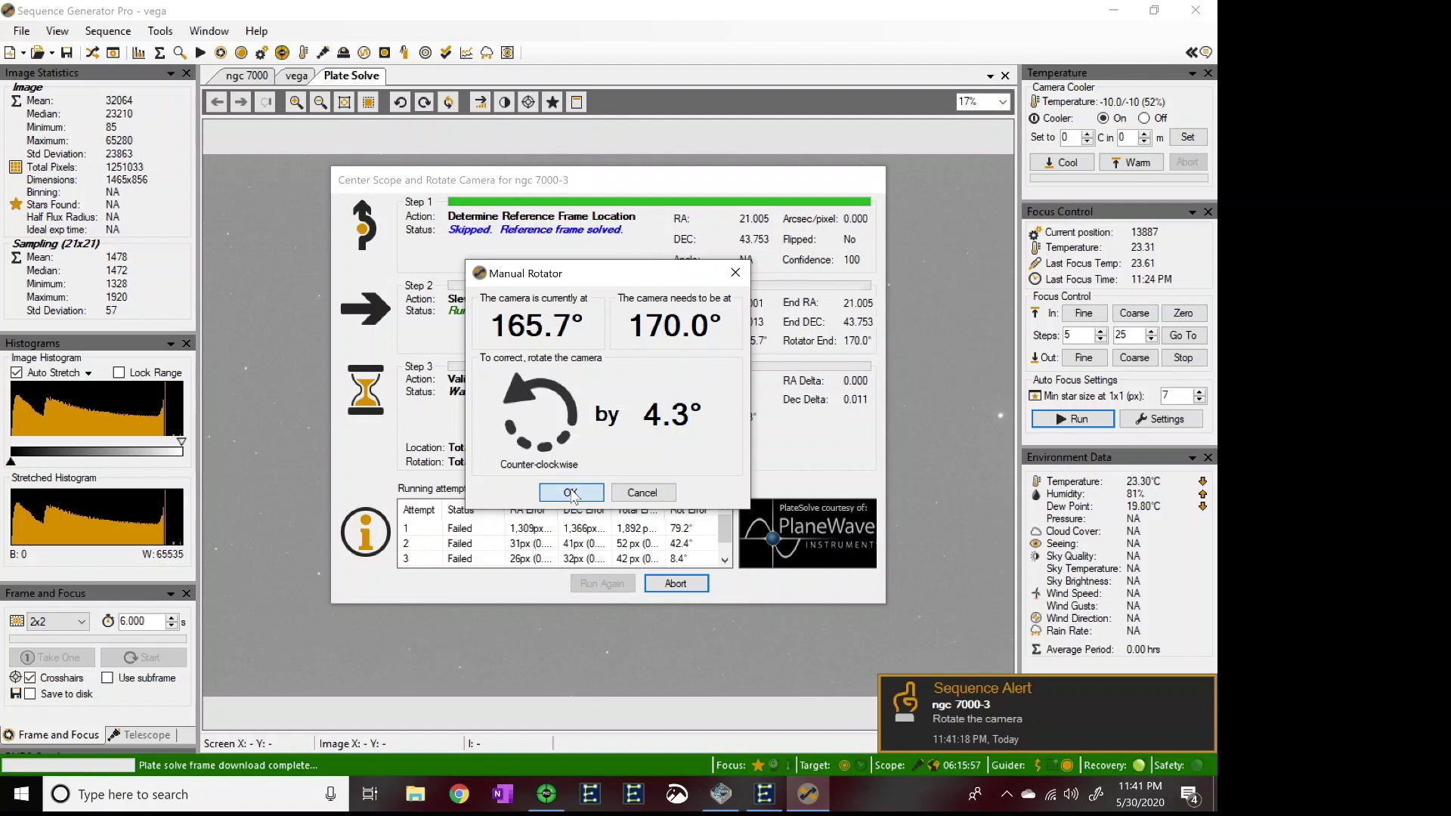